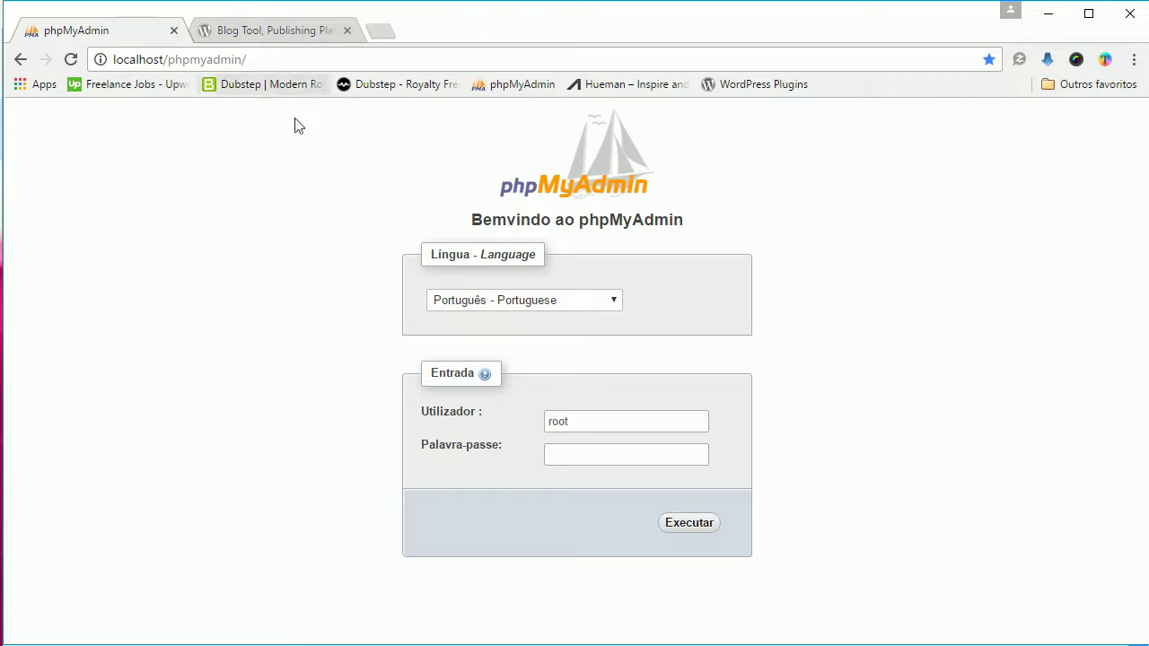
# Step: Go to the Português do Brasil WordPress.org site and download the WordPress 4.6.1 zip
pyautogui.click(271, 33)
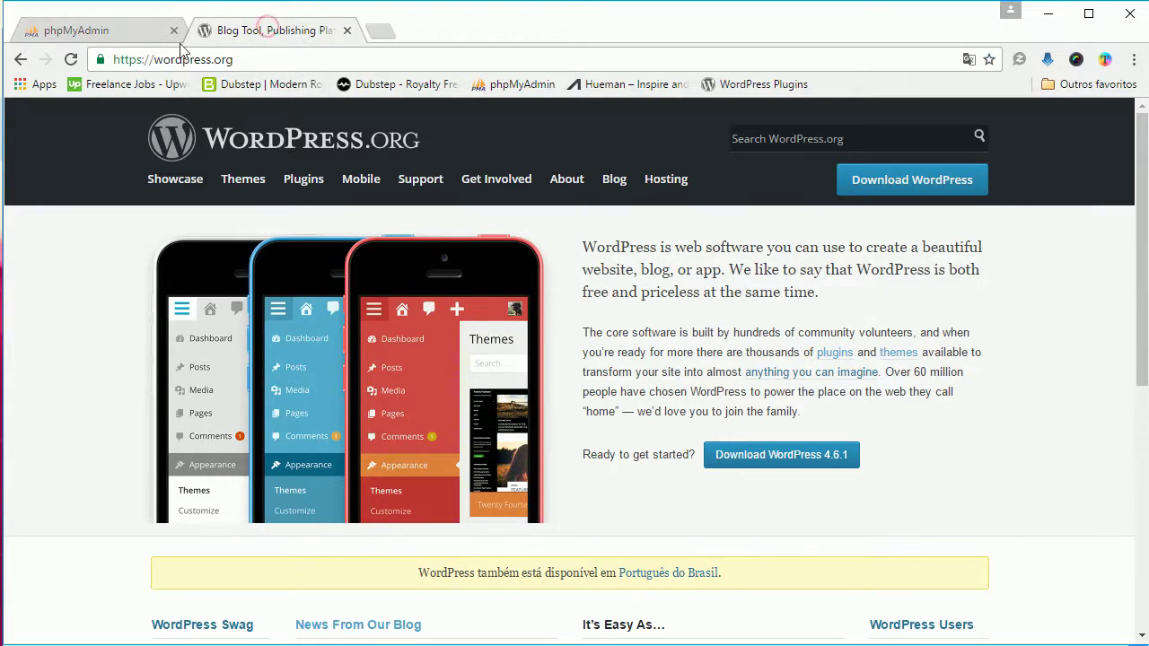
pyautogui.click(246, 65)
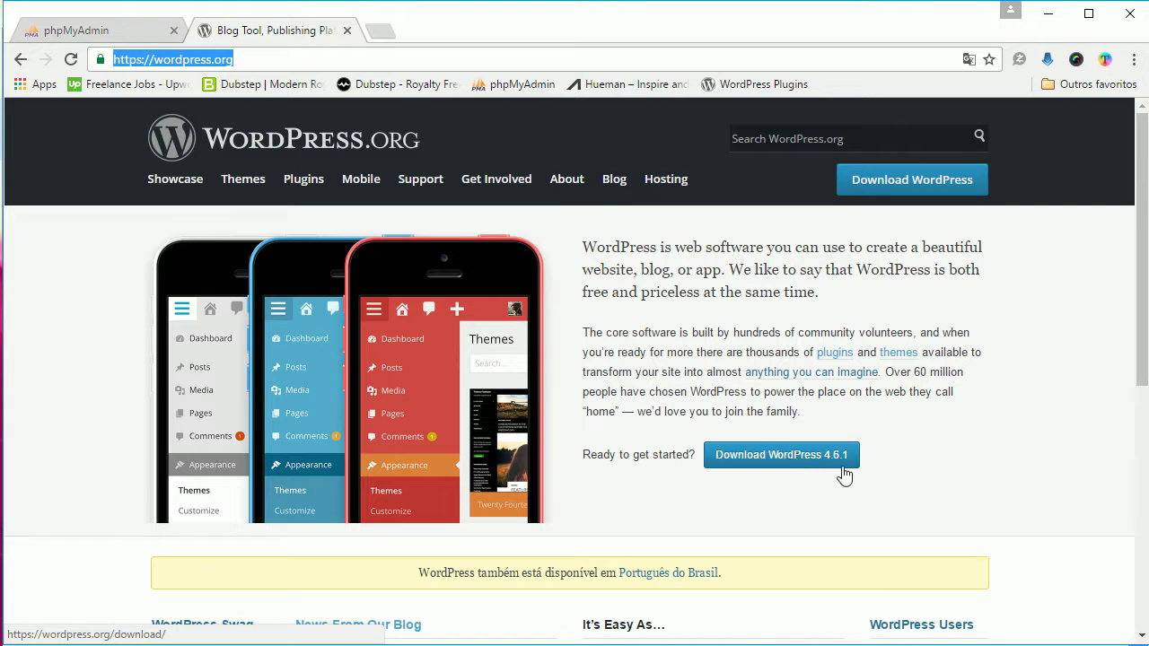
pyautogui.scroll(-1, 842, 475)
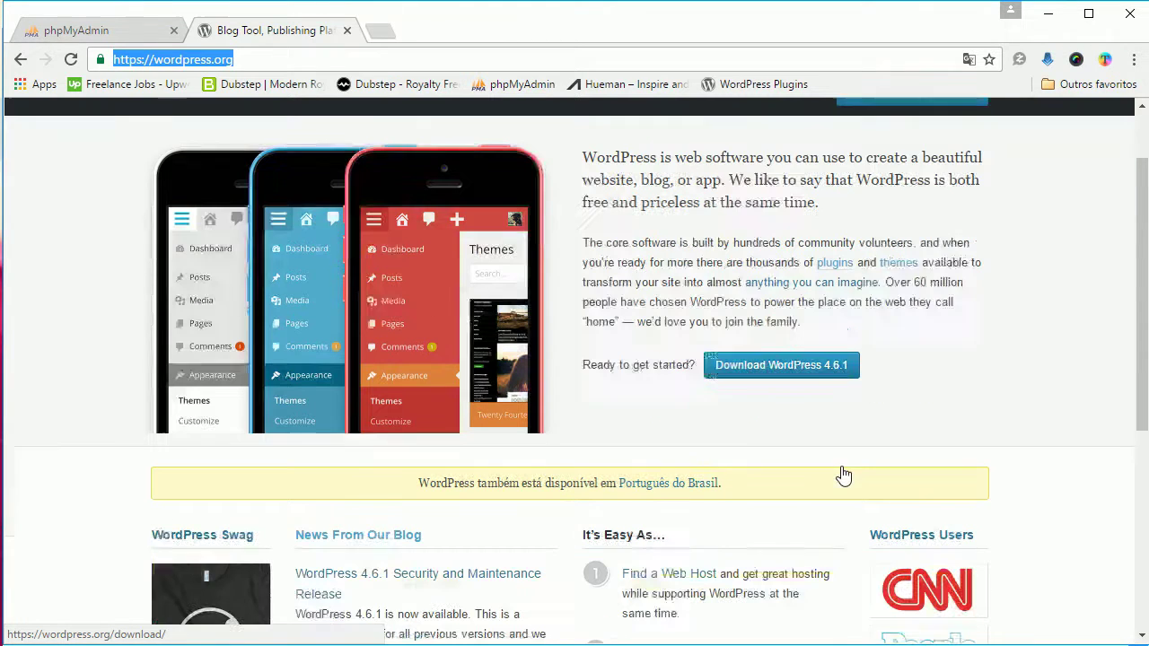
pyautogui.click(664, 490)
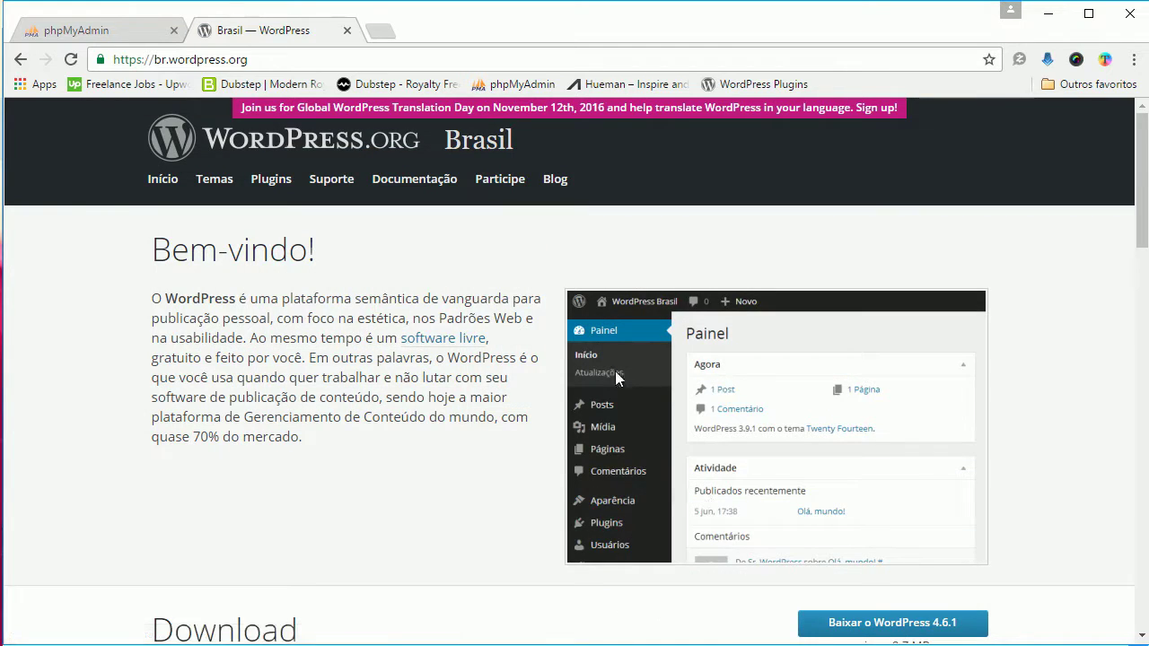
pyautogui.scroll(-3, 679, 371)
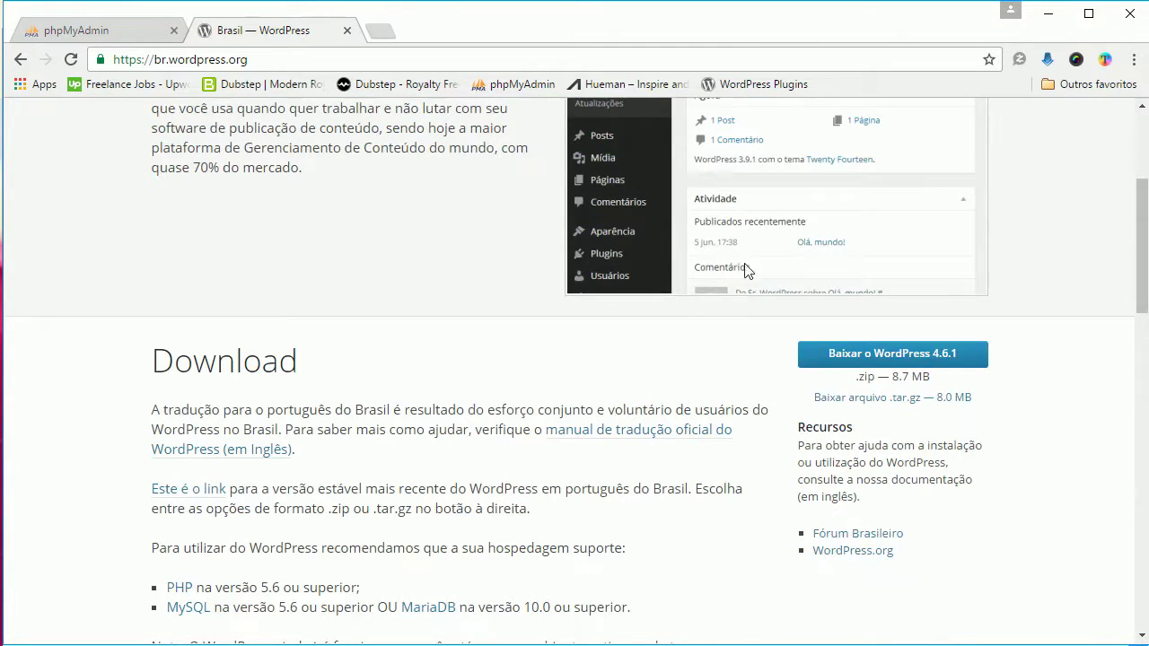
pyautogui.click(900, 359)
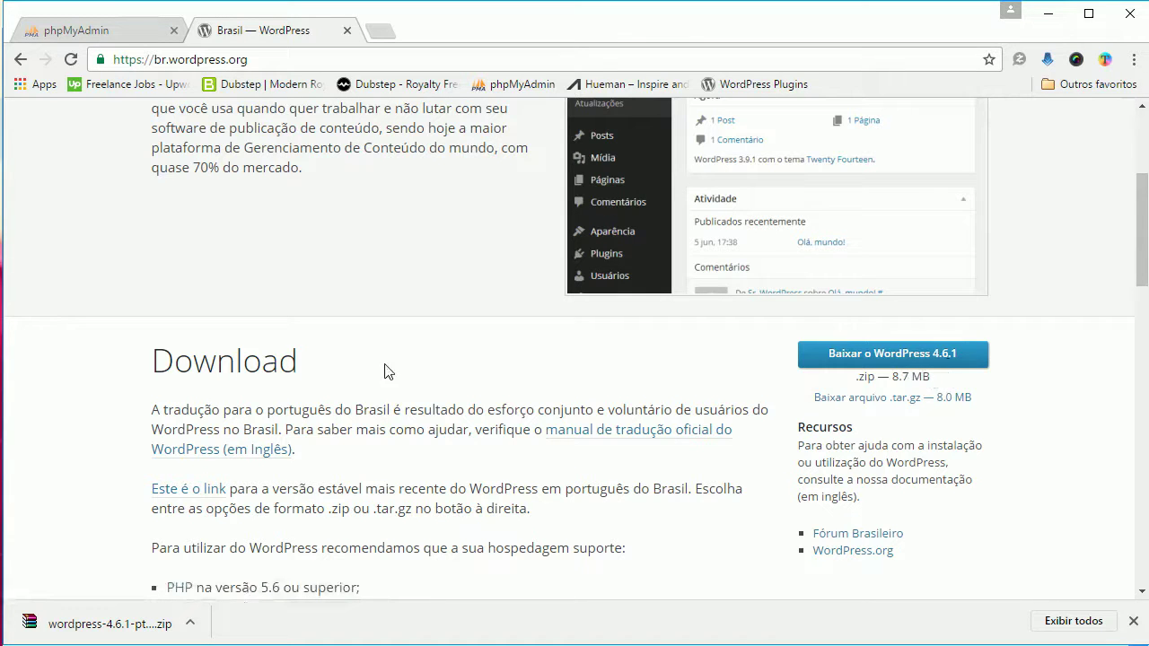
# Step: Copy the downloaded wordpress-4.6.1-pt_BR zip into the D:\www folder
pyautogui.click(193, 629)
pyautogui.click(313, 603)
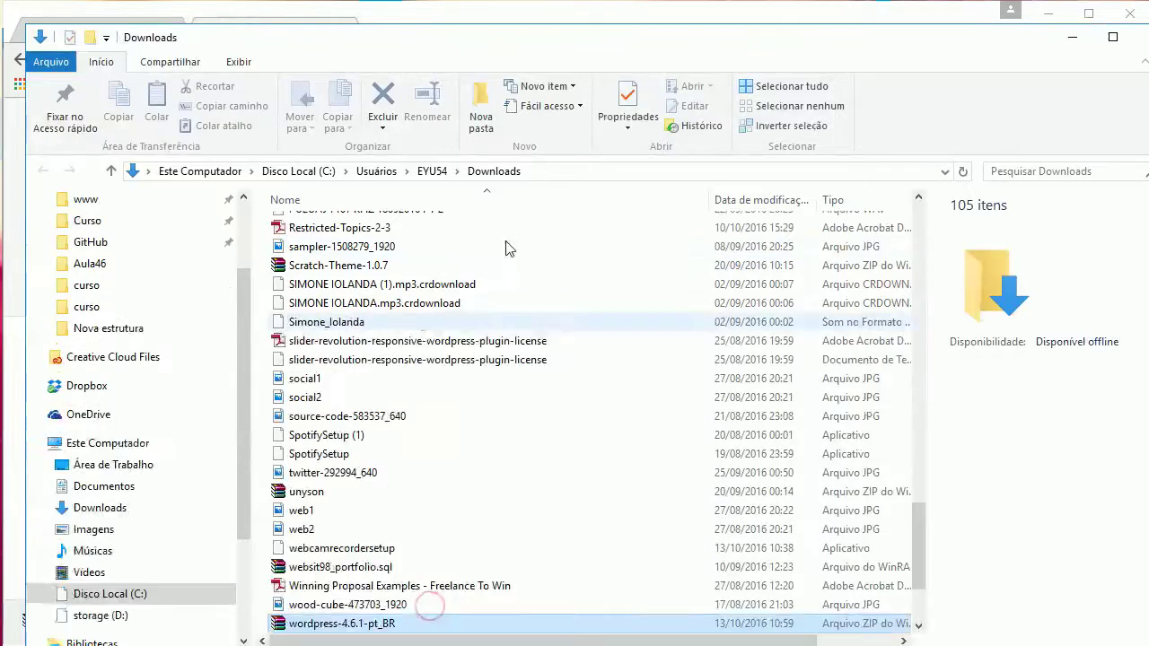
pyautogui.scroll(-1, 410, 494)
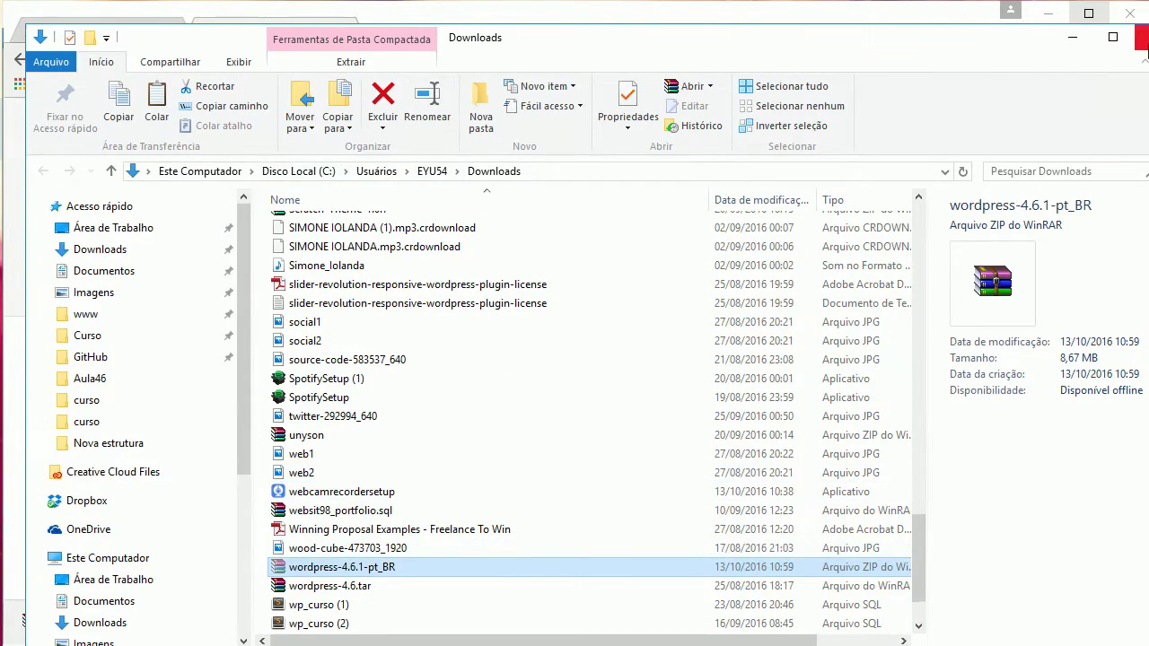
pyautogui.hotkey('alt', 'Tab')
pyautogui.hotkey('alt', 'Tab')
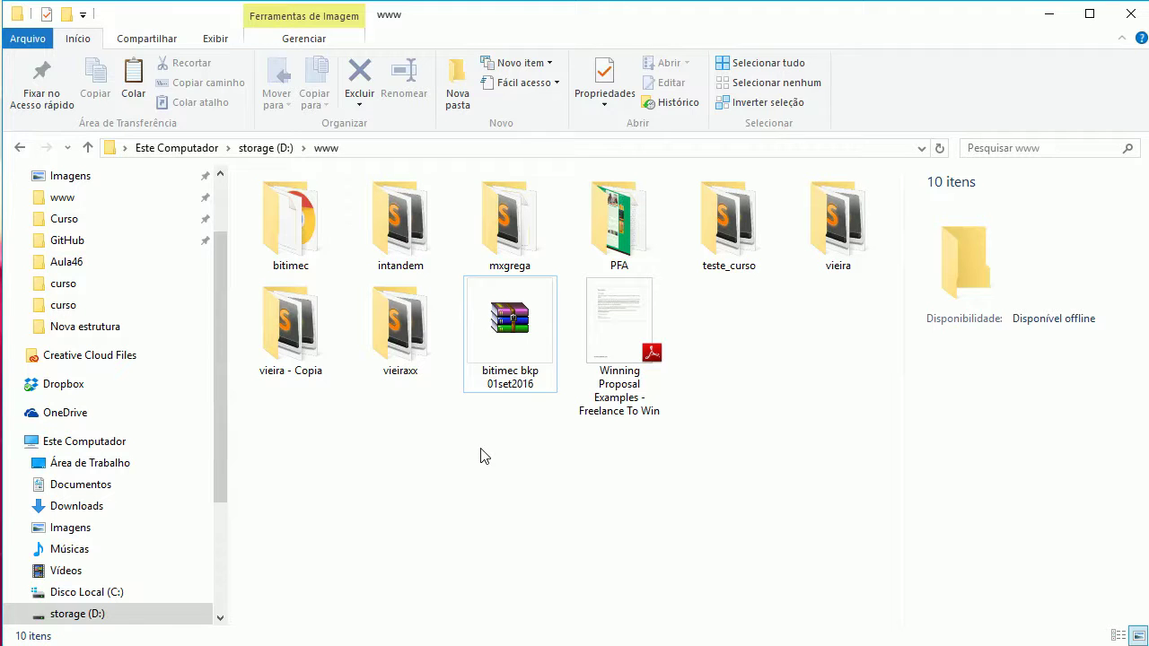
pyautogui.click(473, 455)
pyautogui.hotkey('ctrl', 'v')
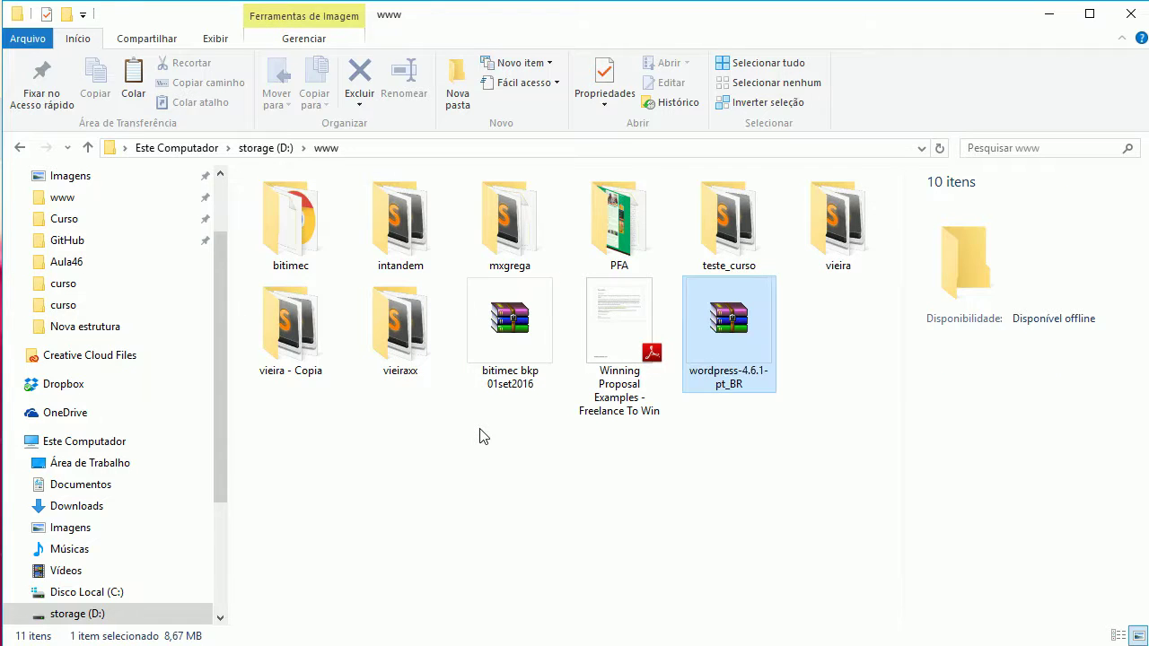
pyautogui.click(475, 451)
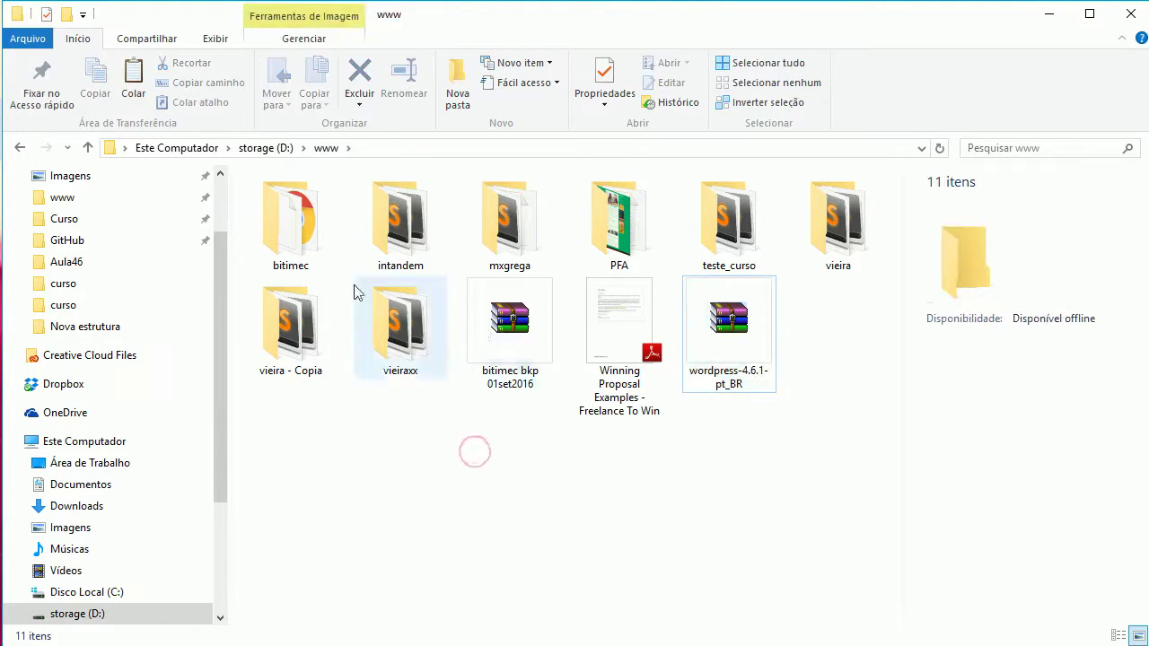
# Step: Create a wpcurso folder in D:\www and cut the wordpress-4.6.1-pt_BR zip
pyautogui.click(458, 90)
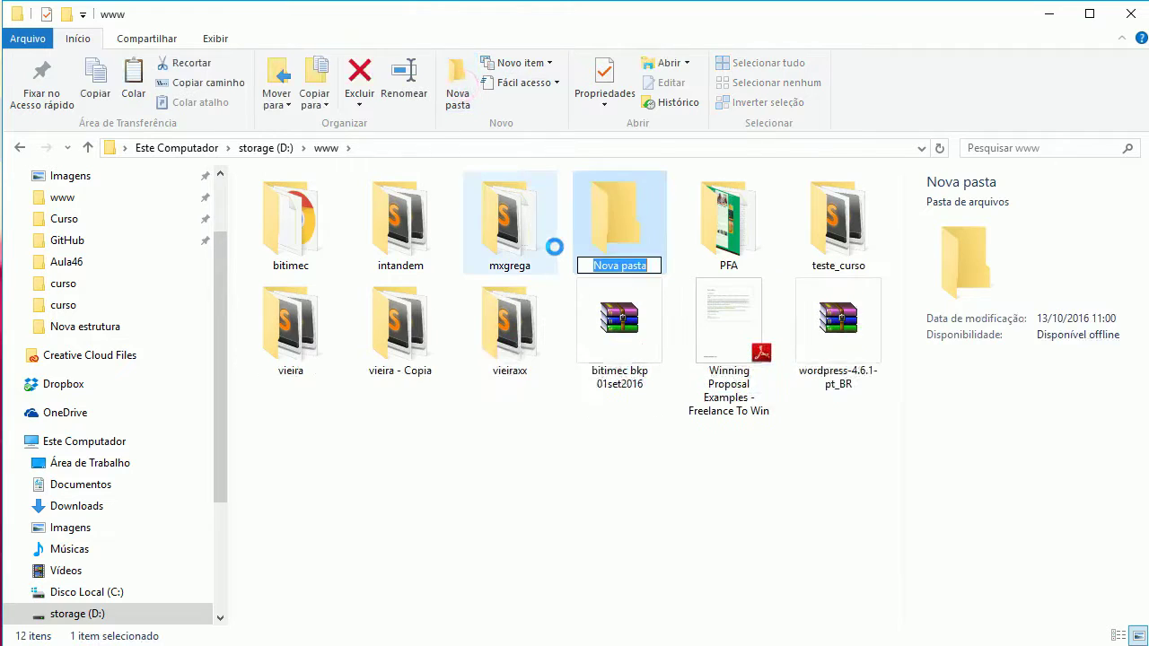
pyautogui.write('wpcurso')
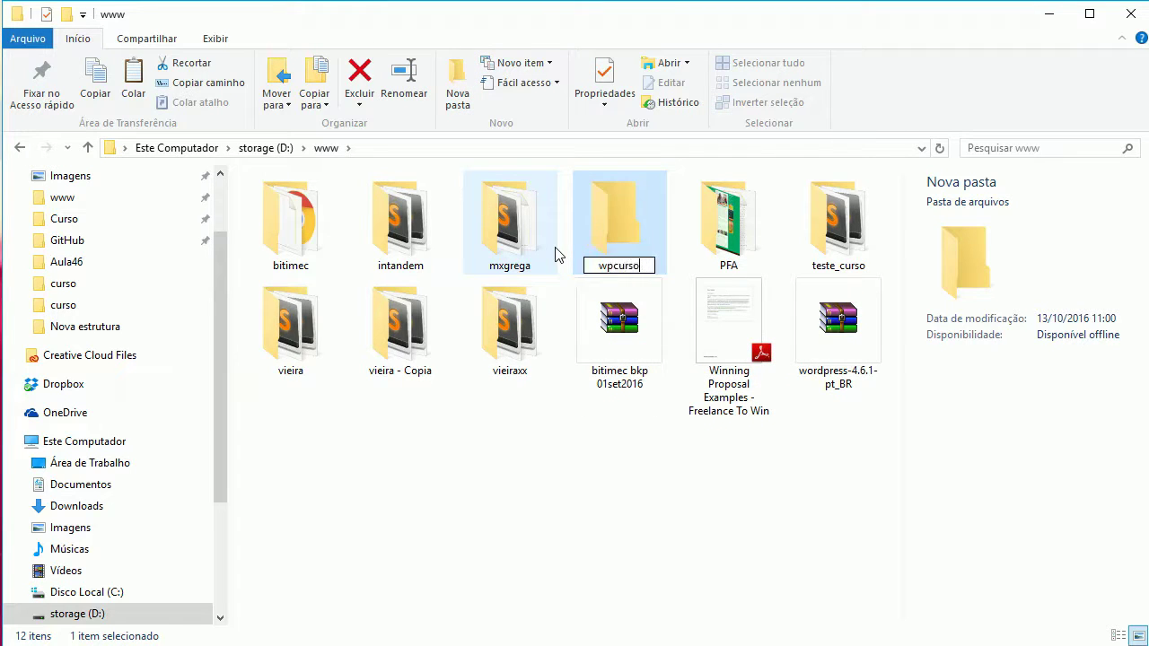
pyautogui.press('Return')
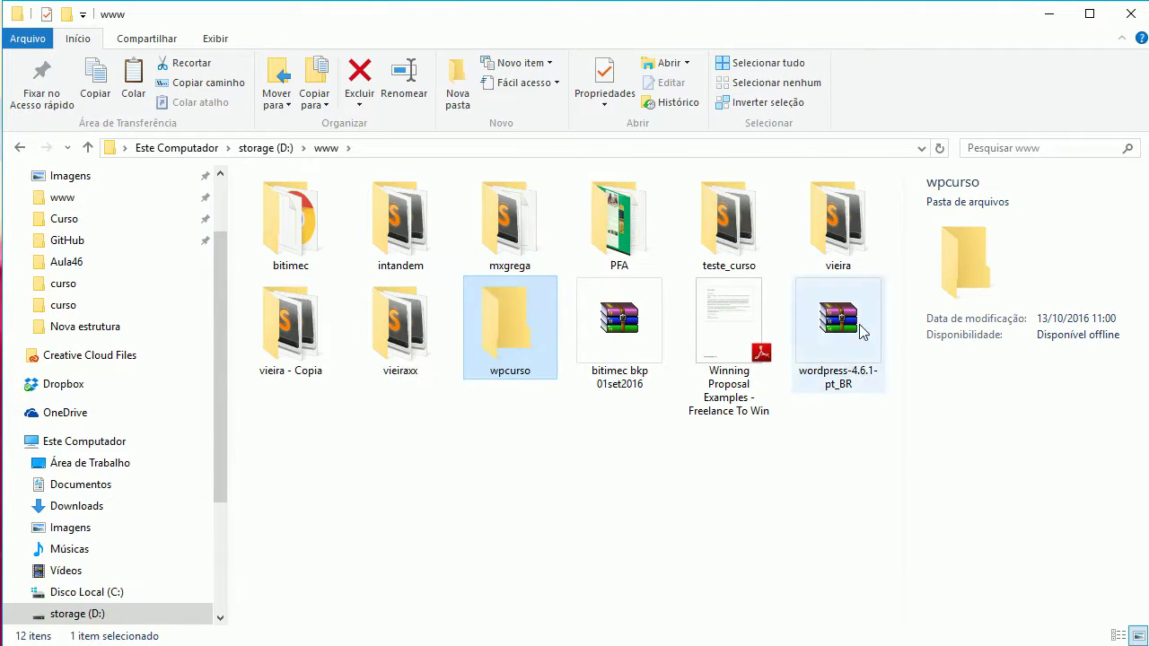
pyautogui.click(843, 340)
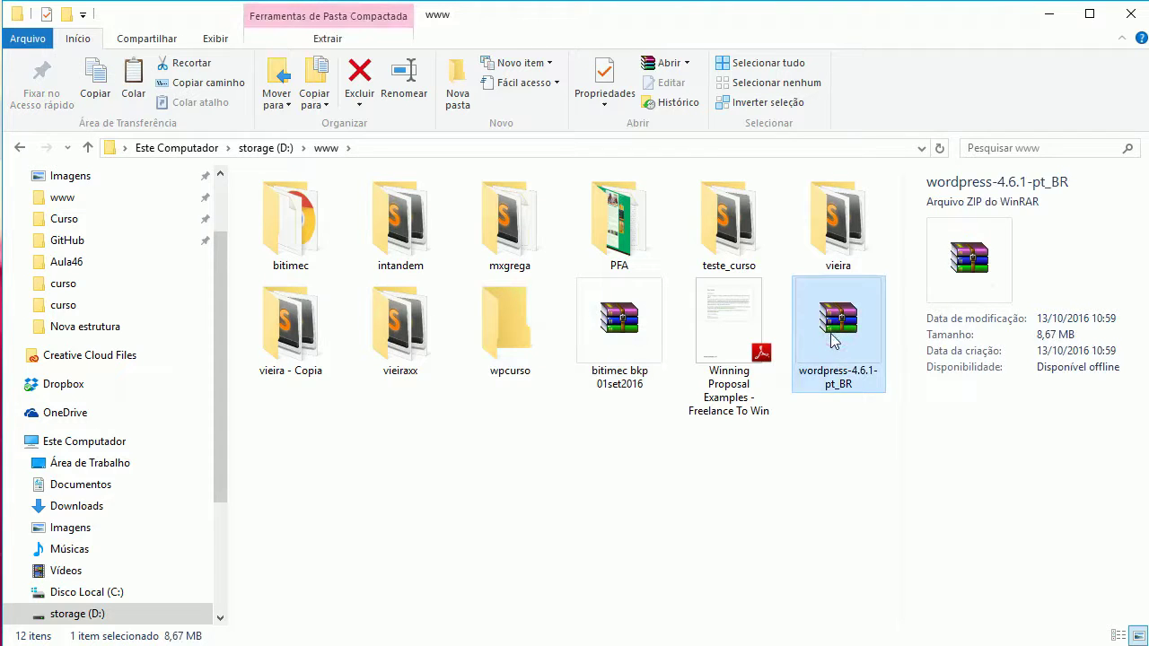
pyautogui.hotkey('ctrl', 'x')
# Step: Paste the zip into wpcurso and extract it there with Extrair aqui
pyautogui.doubleClick(518, 336)
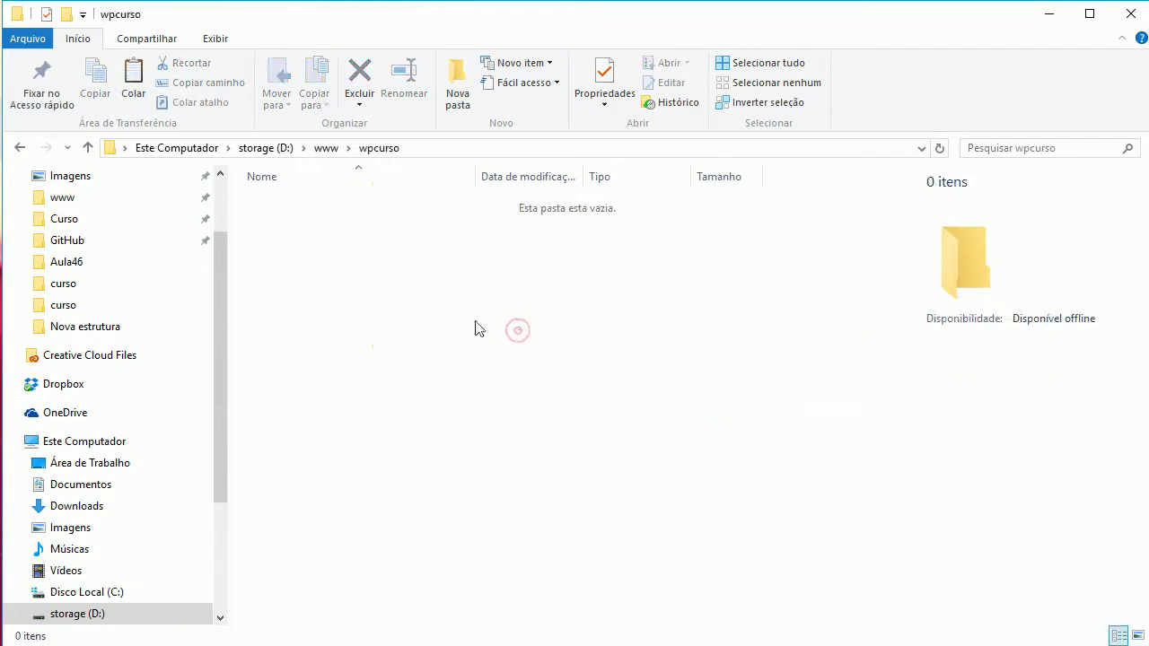
pyautogui.hotkey('ctrl', 'v')
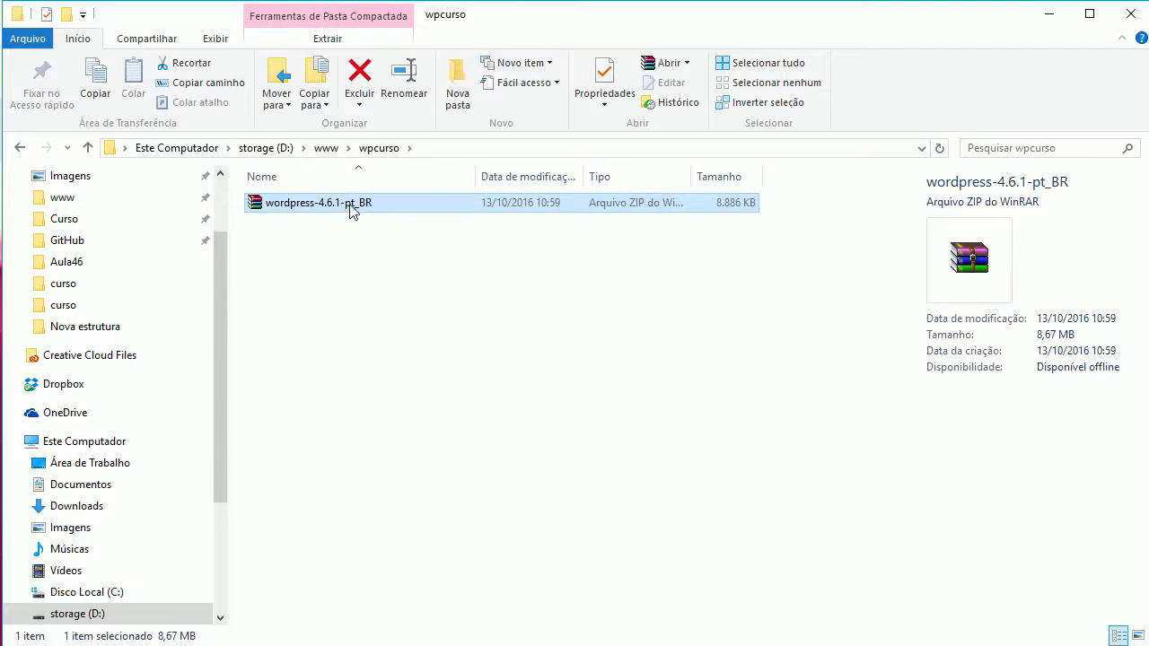
pyautogui.rightClick(342, 207)
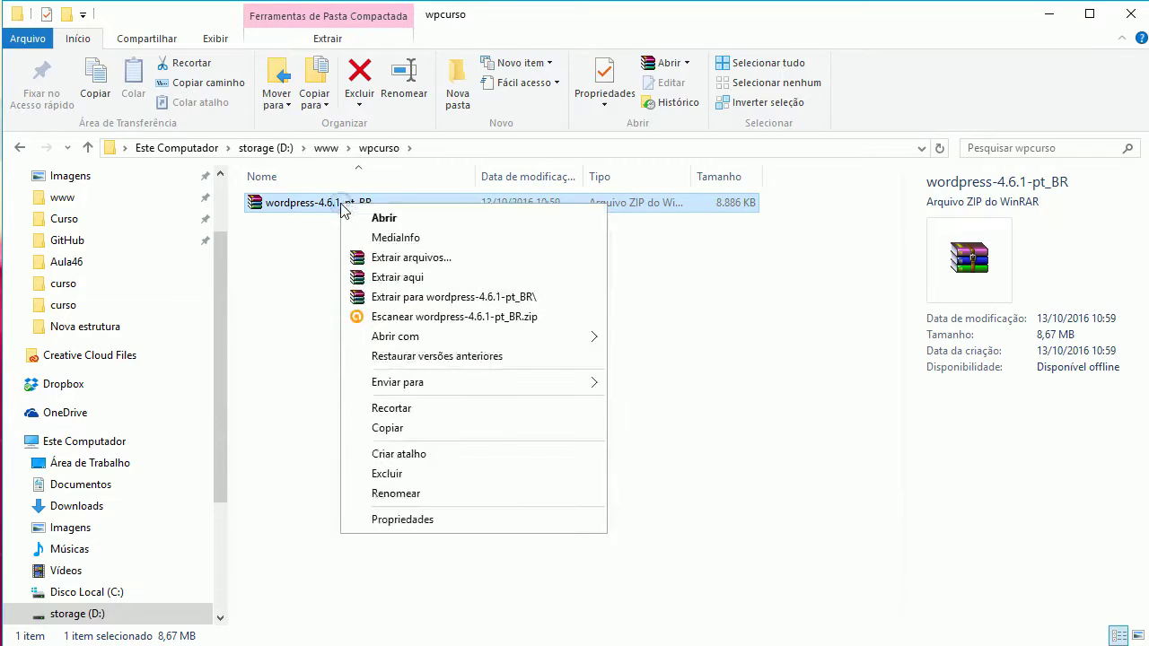
pyautogui.click(422, 278)
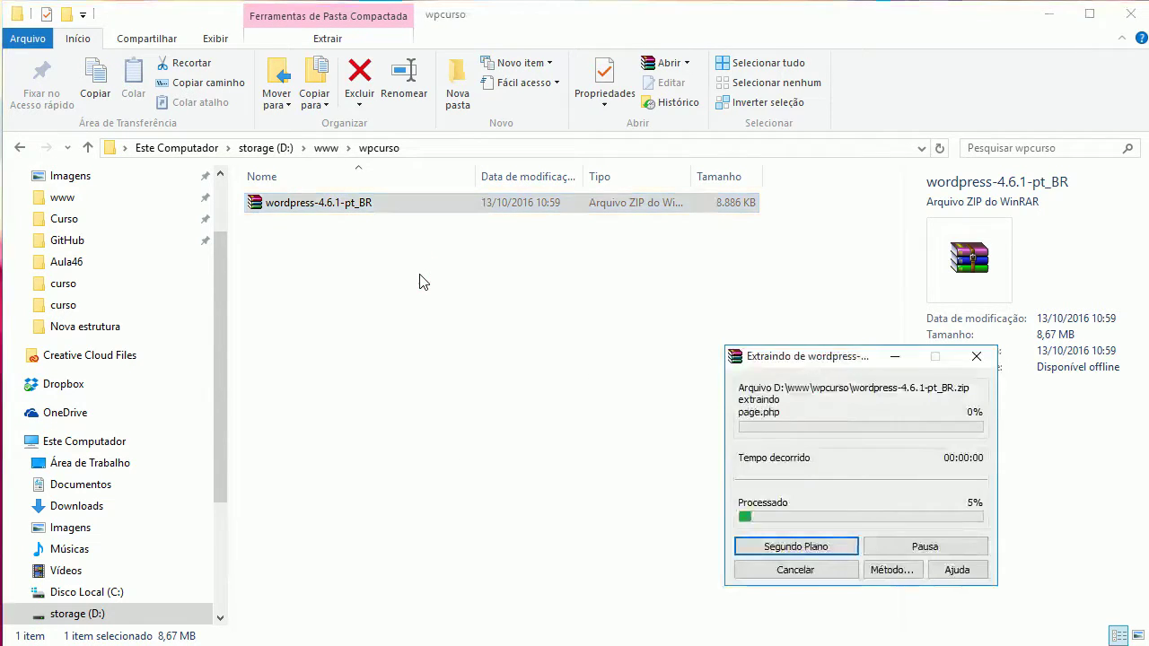
# Step: Delete the wordpress-4.6.1-pt_BR zip and open the extracted wordpress folder
pyautogui.click(306, 287)
pyautogui.click(318, 224)
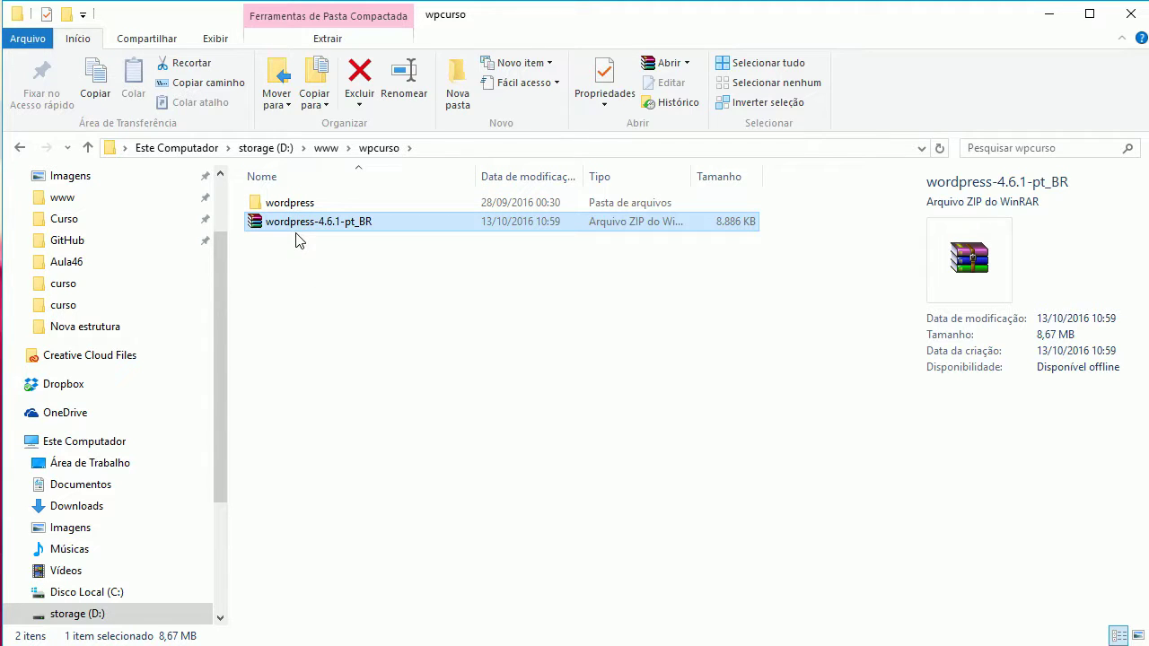
pyautogui.press('Delete')
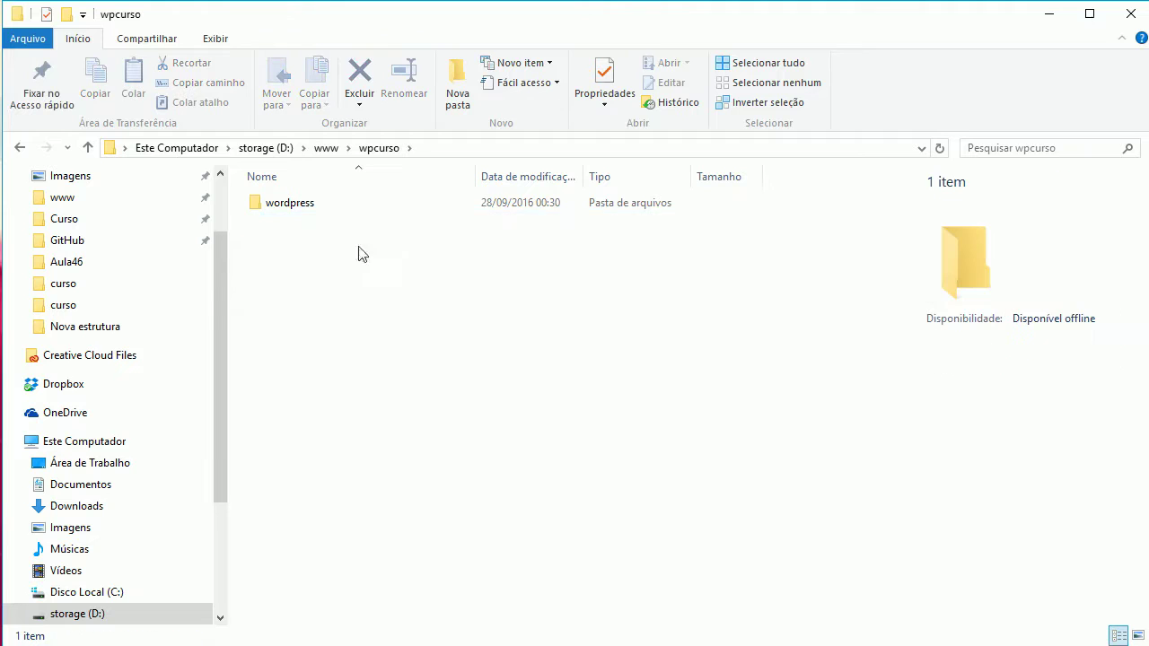
pyautogui.doubleClick(286, 205)
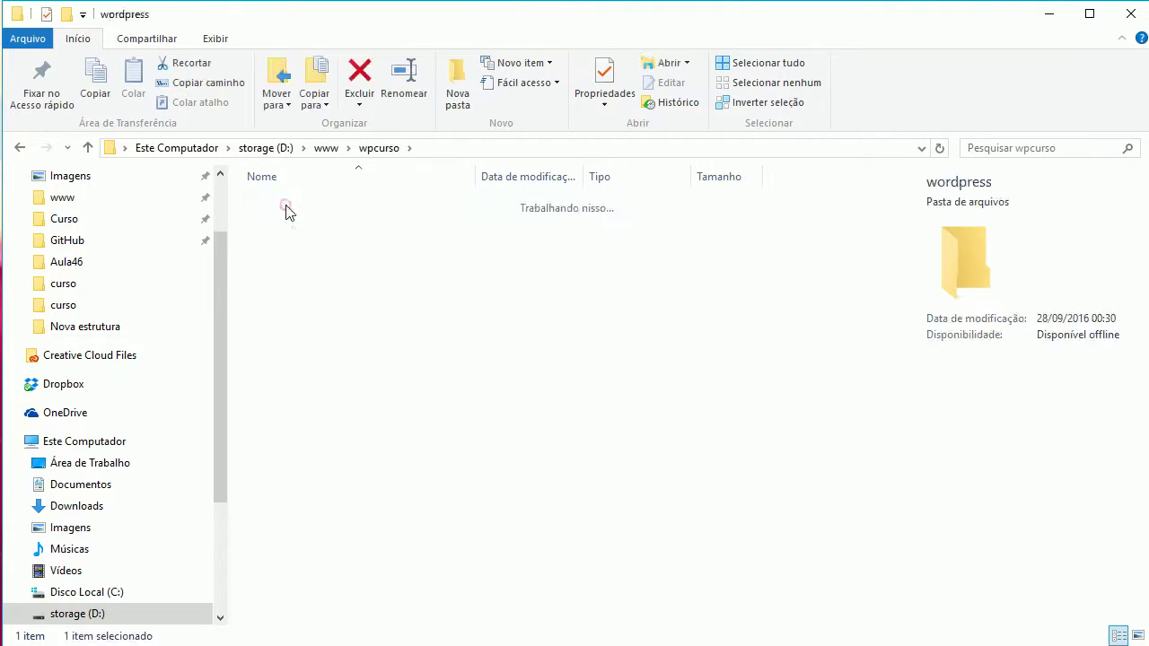
pyautogui.click(350, 245)
pyautogui.hotkey('ctrl', 'a')
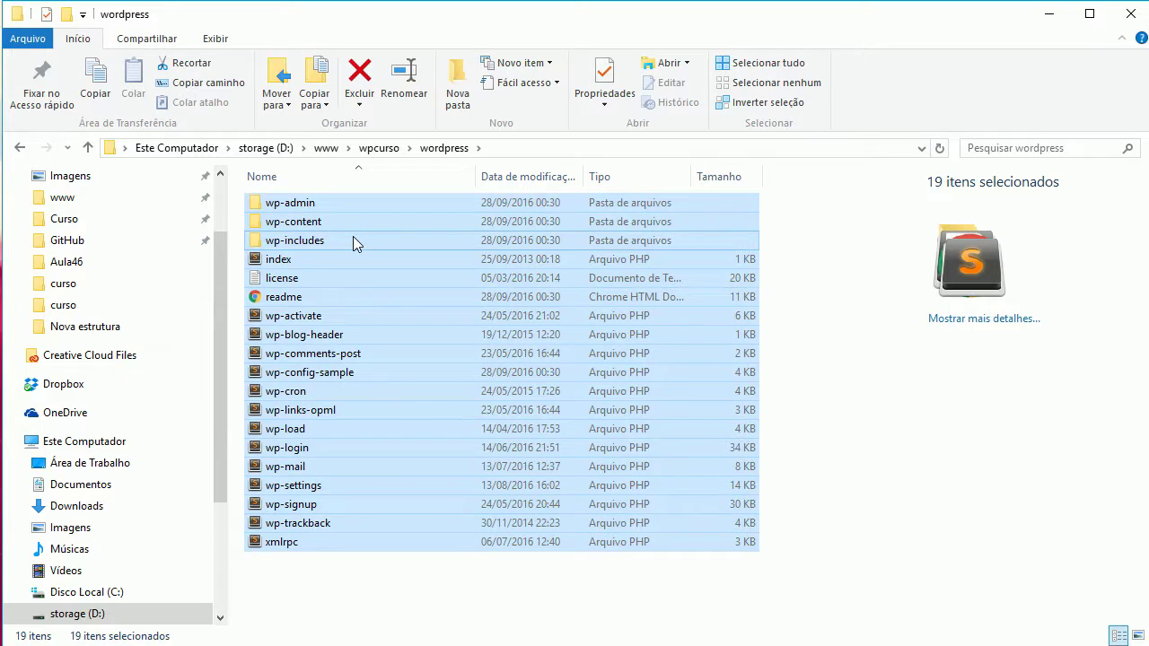
pyautogui.hotkey('ctrl', 'x')
pyautogui.click(19, 148)
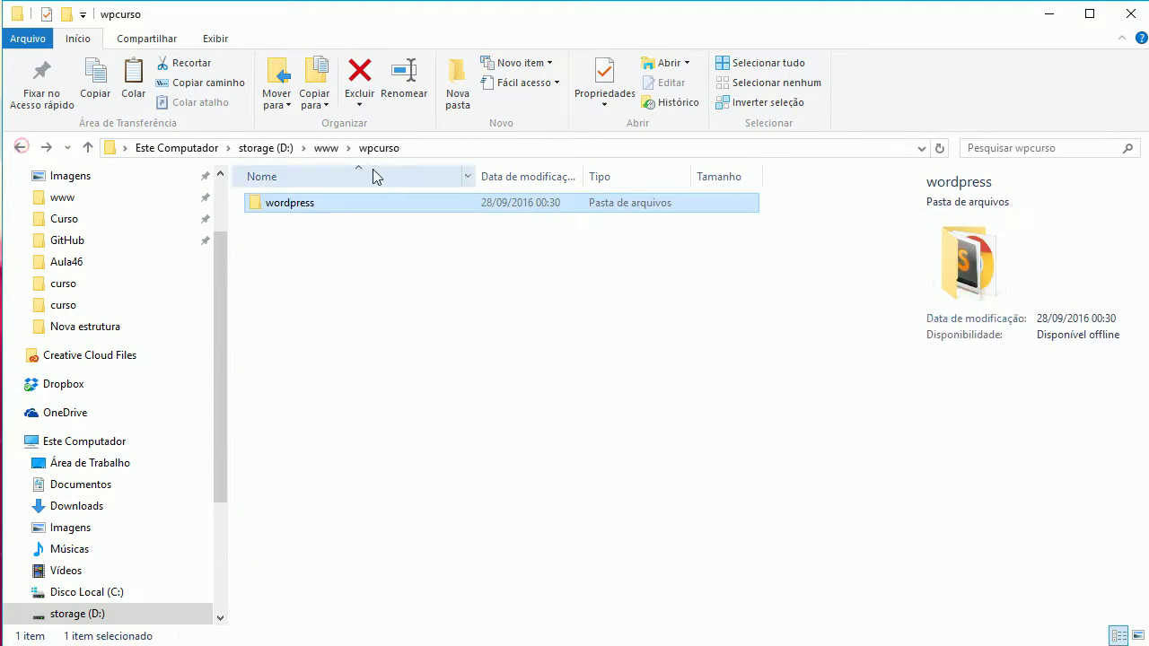
pyautogui.click(335, 243)
pyautogui.click(319, 240)
pyautogui.hotkey('ctrl', 'v')
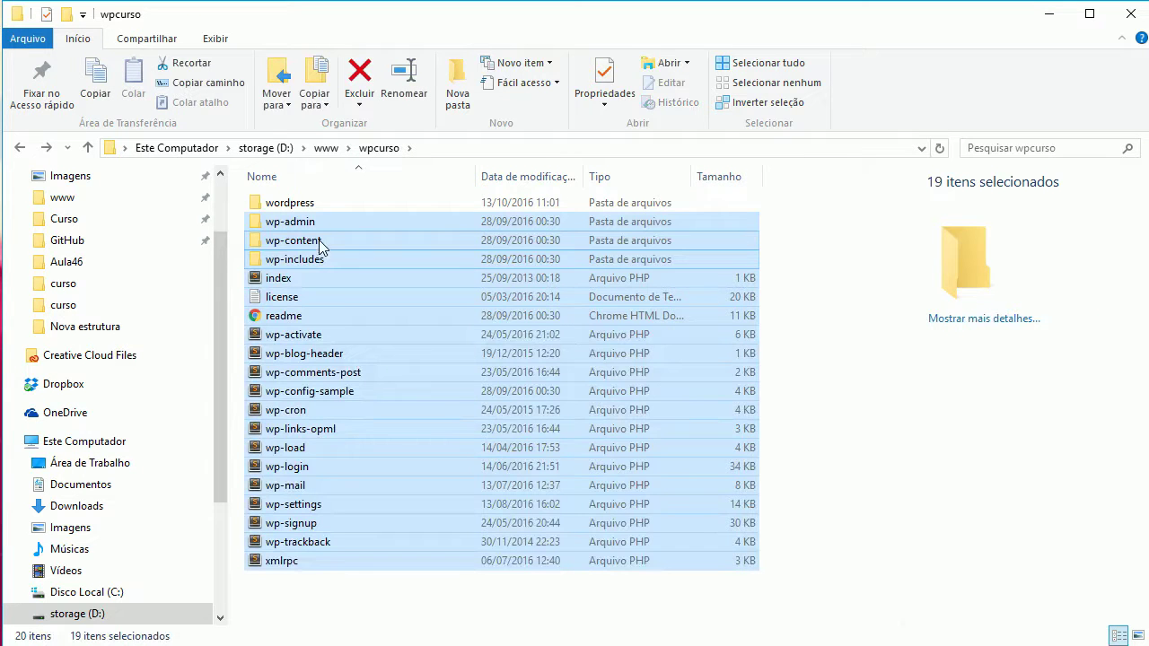
pyautogui.click(309, 203)
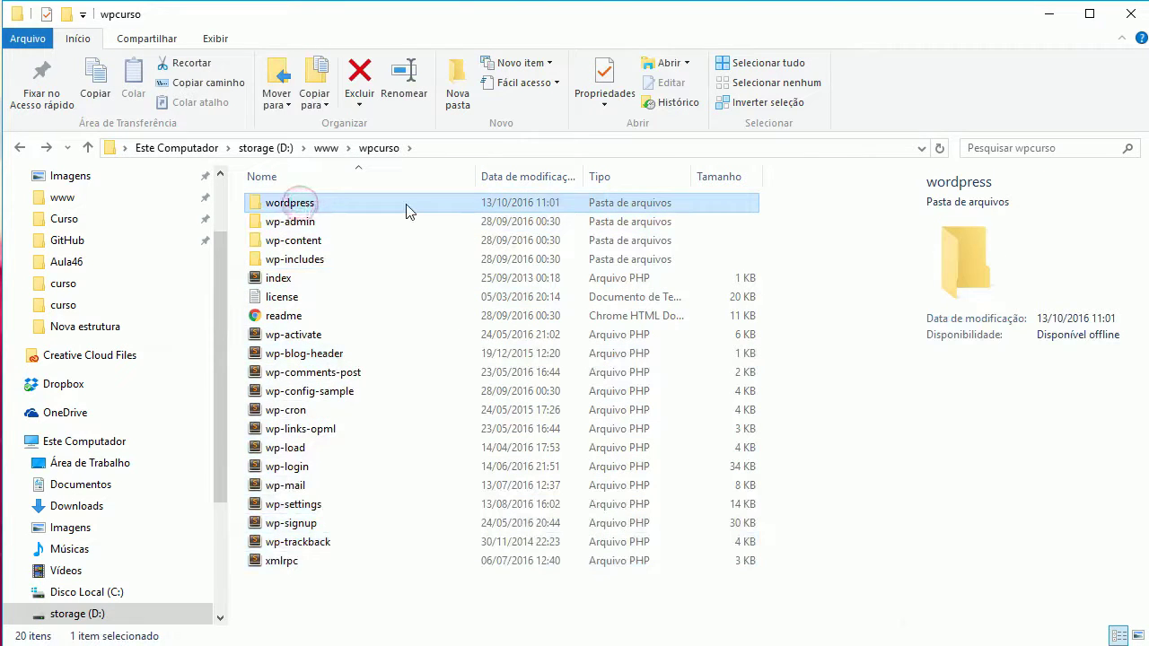
pyautogui.press('Delete')
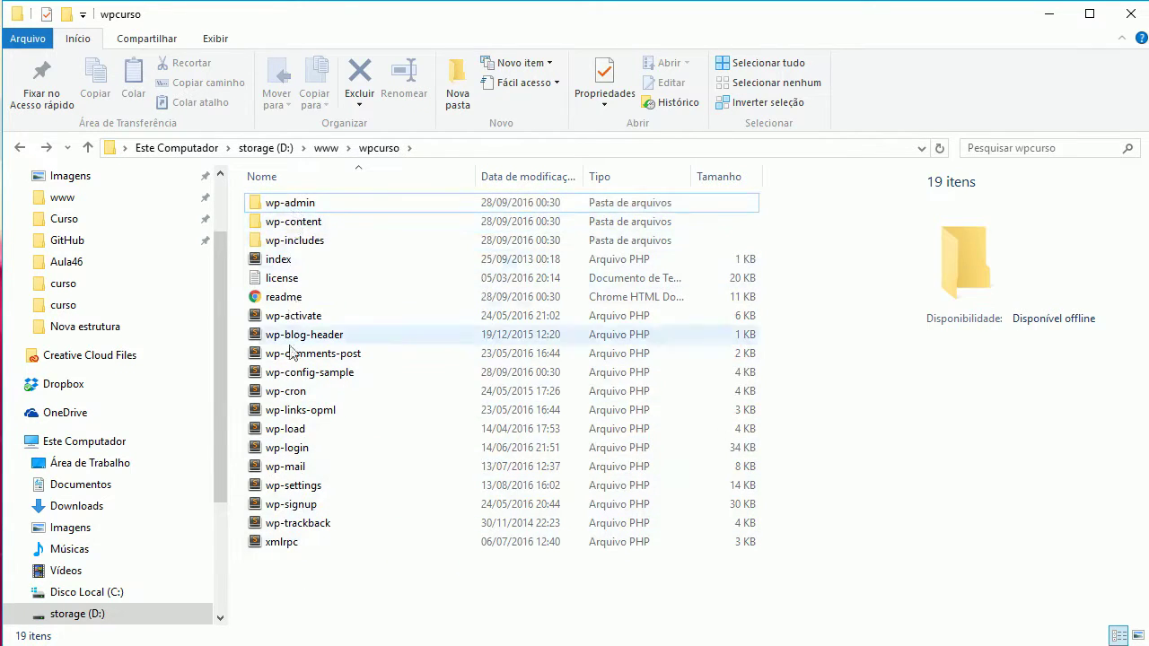
pyautogui.click(298, 211)
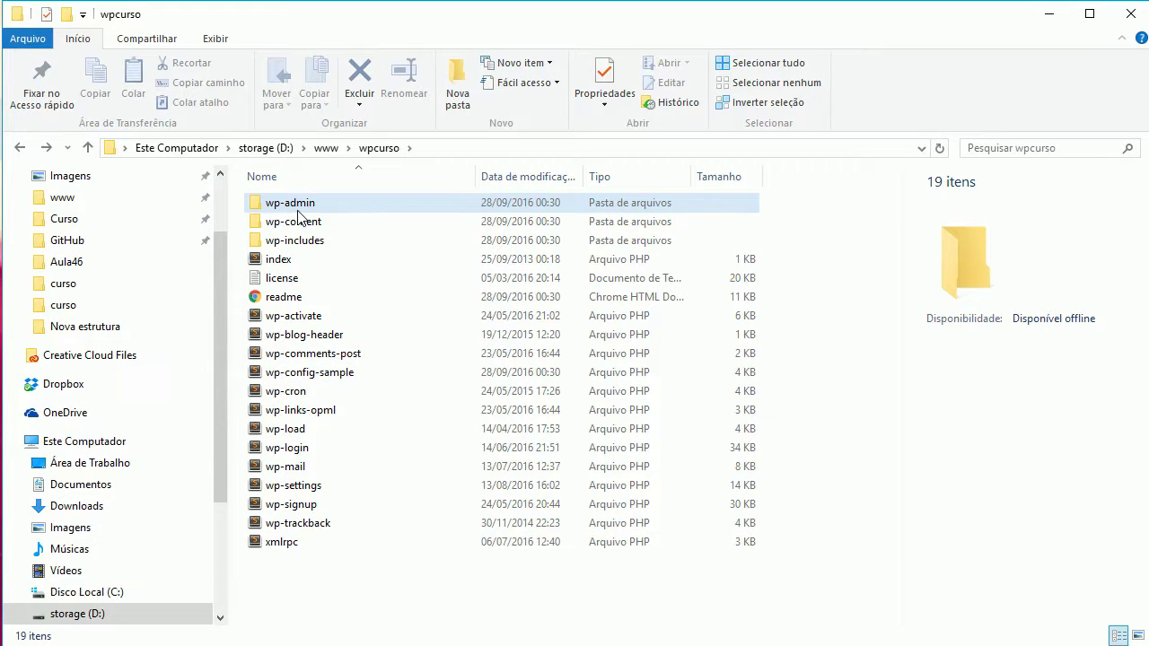
pyautogui.moveTo(317, 225)
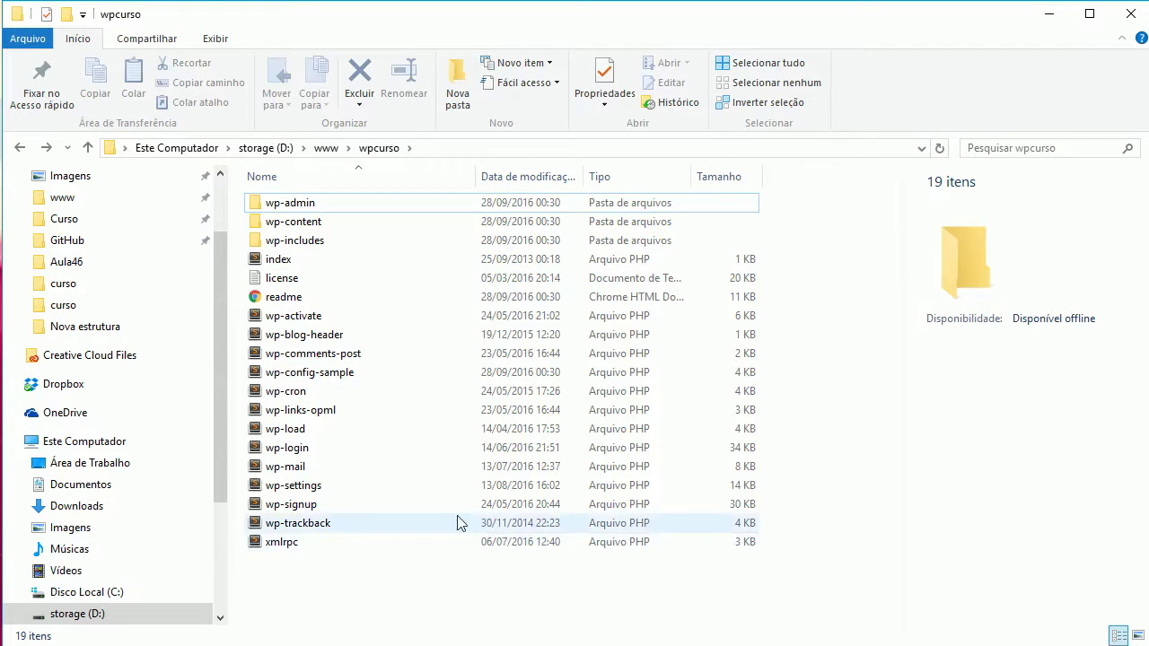
pyautogui.moveTo(457, 522)
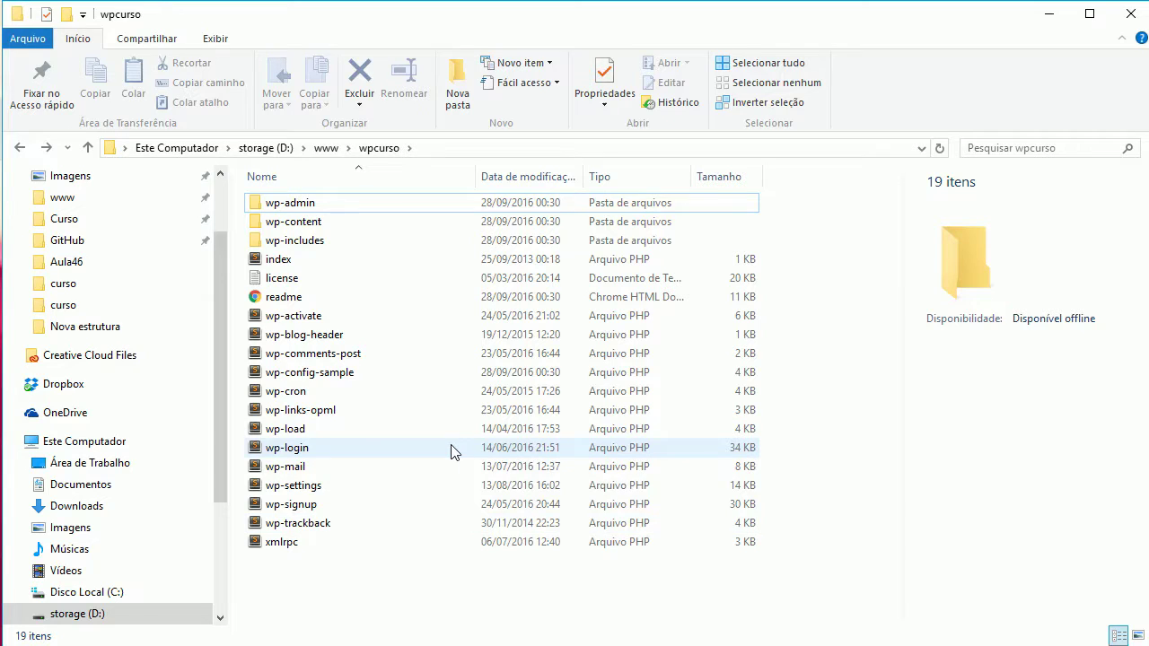
pyautogui.moveTo(452, 451)
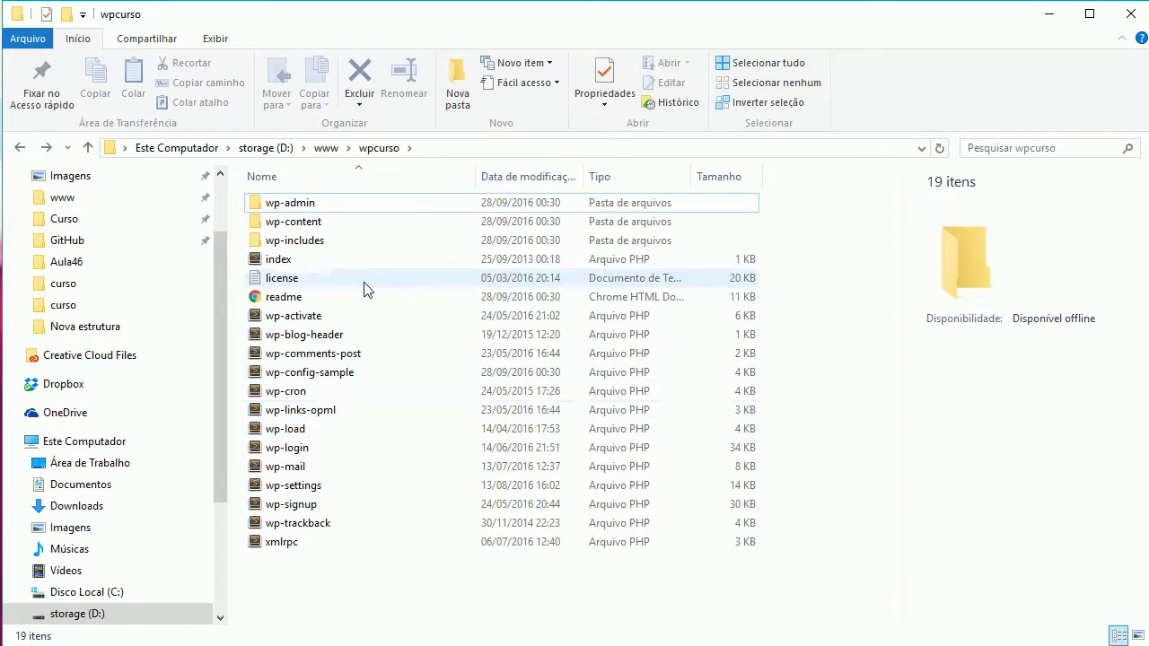
pyautogui.moveTo(366, 288)
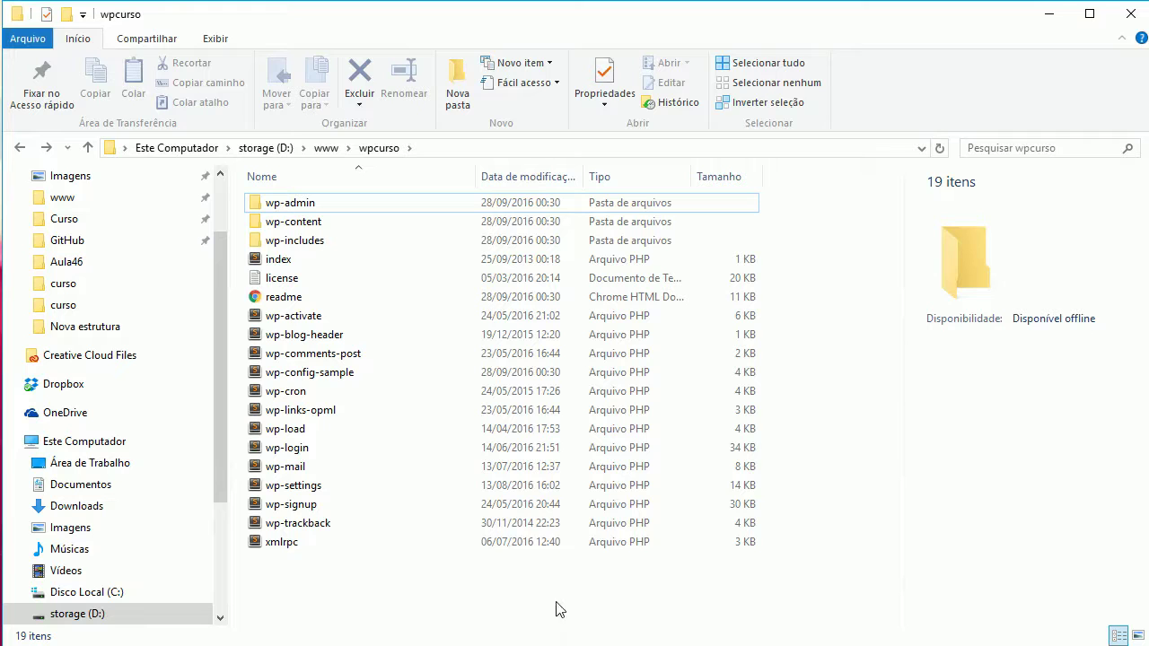
# Step: Switch to Chrome's phpMyAdmin tab, close the downloads bar, and log in as root
pyautogui.hotkey('alt', 'Tab')
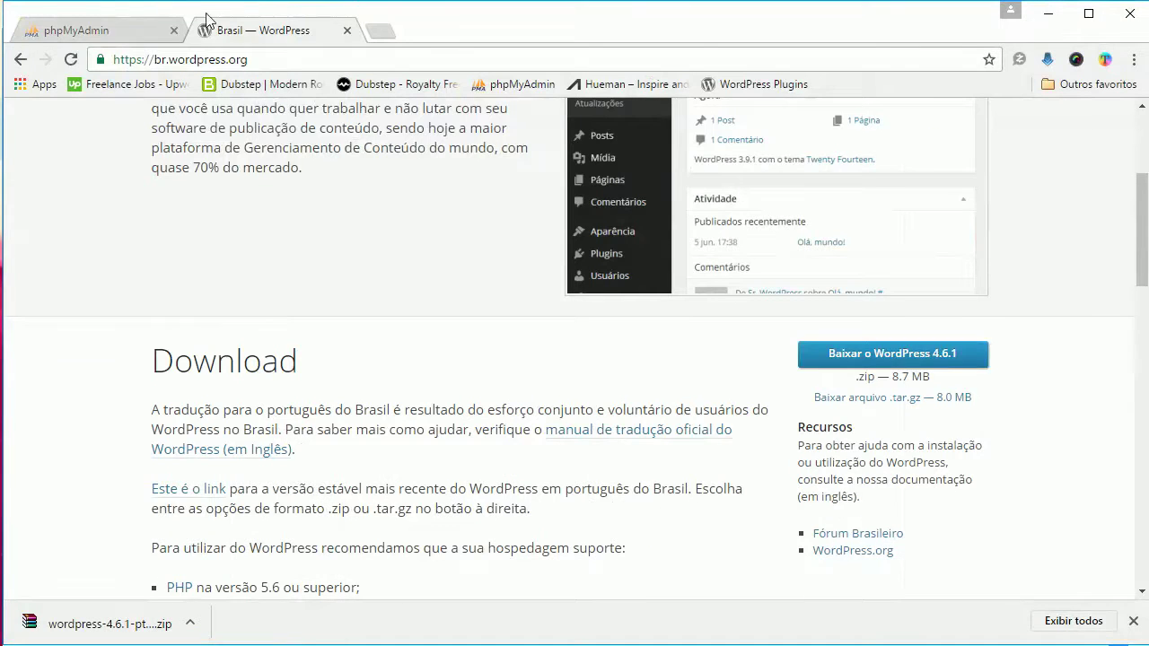
pyautogui.click(77, 30)
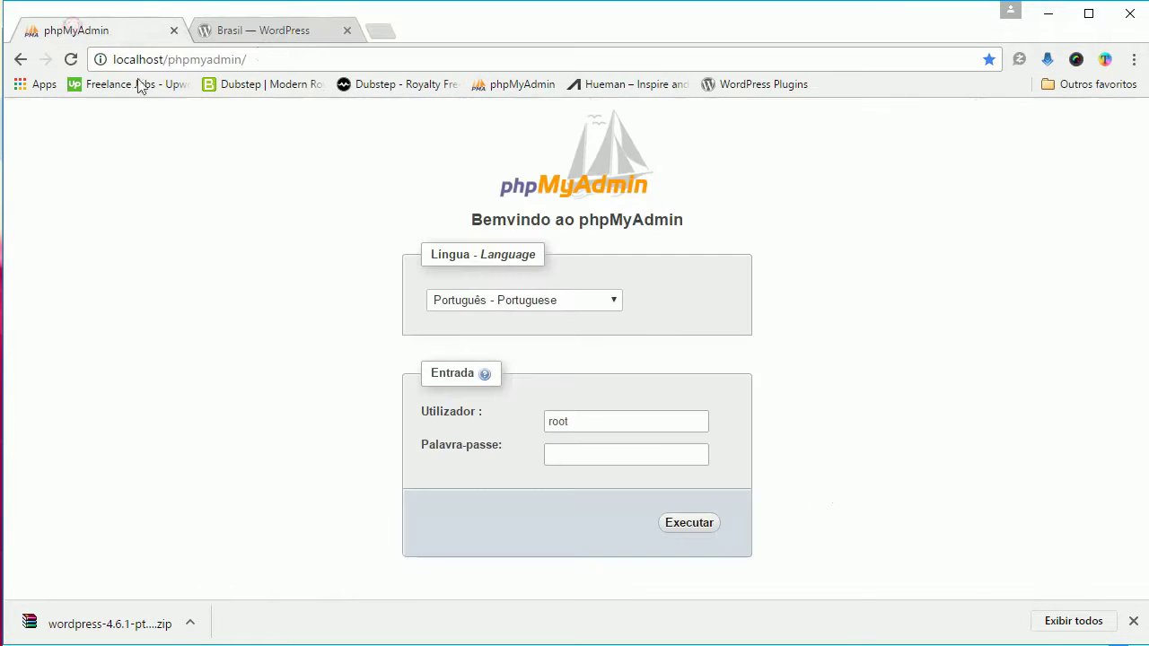
pyautogui.click(243, 59)
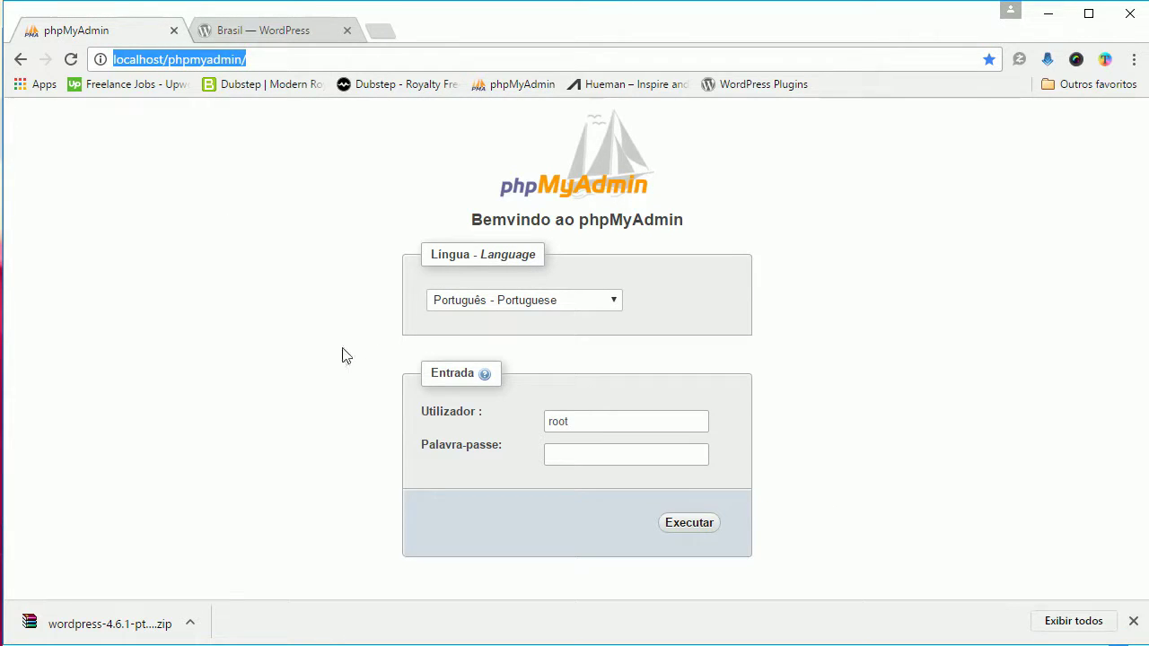
pyautogui.click(1134, 621)
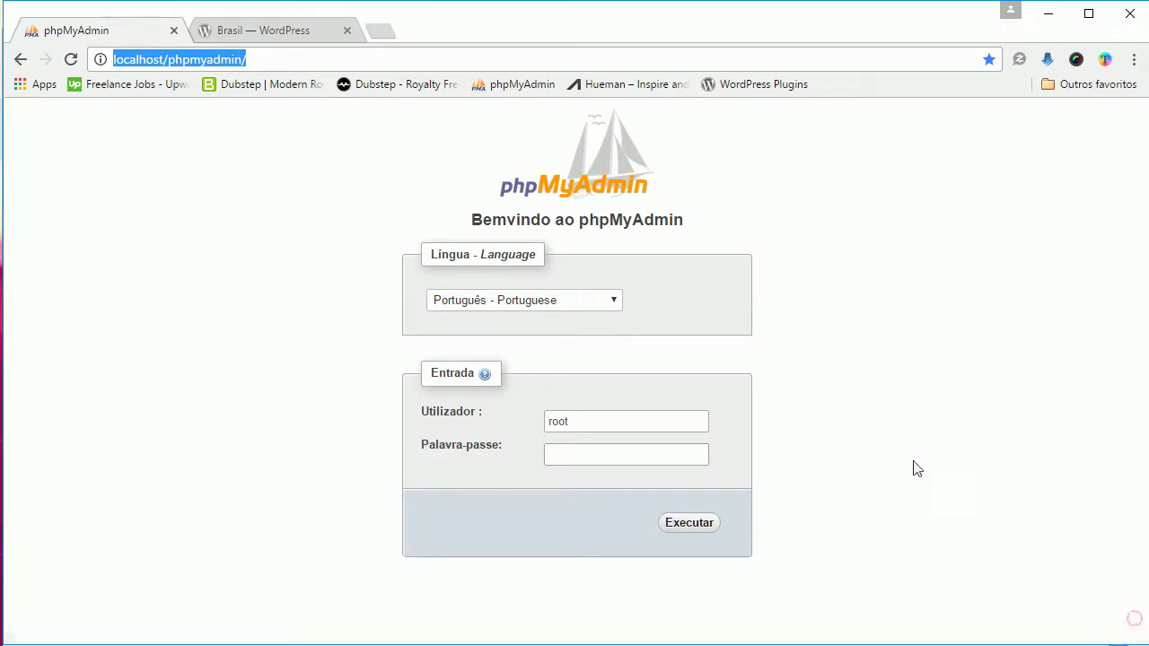
pyautogui.click(319, 326)
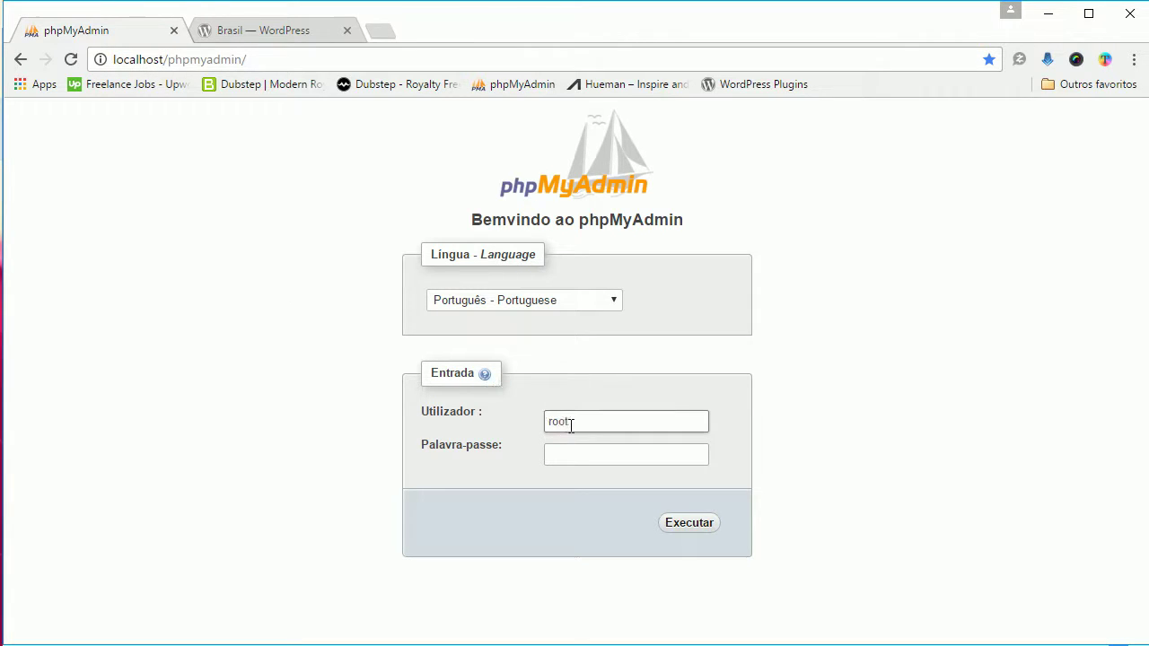
pyautogui.click(581, 452)
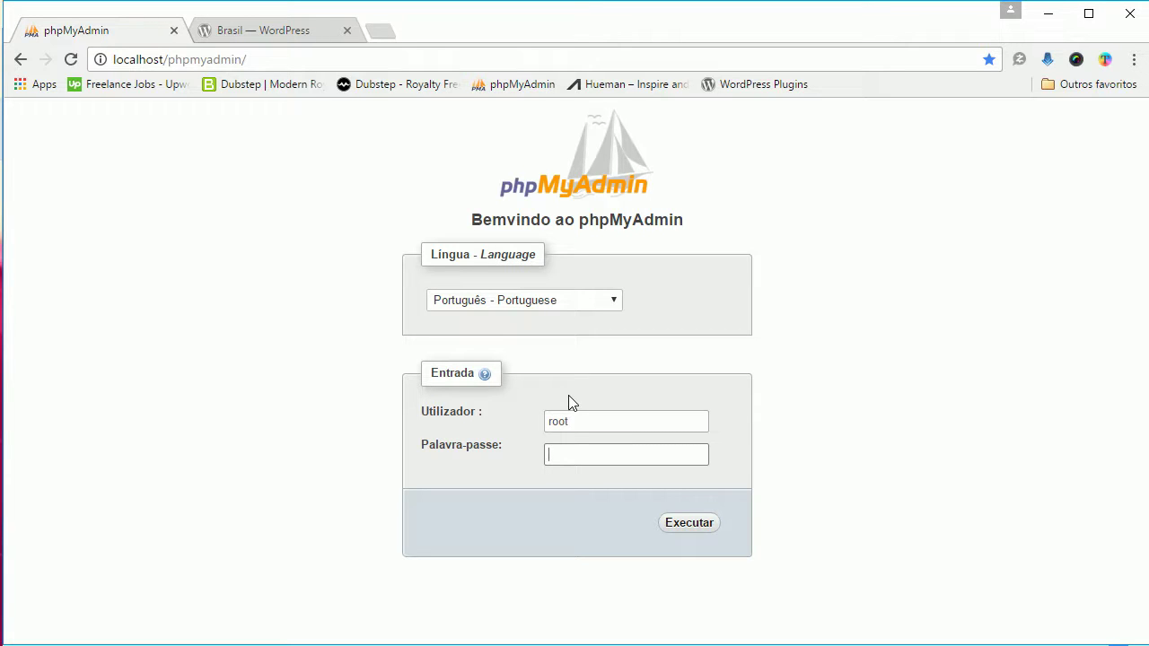
pyautogui.click(584, 418)
pyautogui.click(598, 453)
pyautogui.click(687, 526)
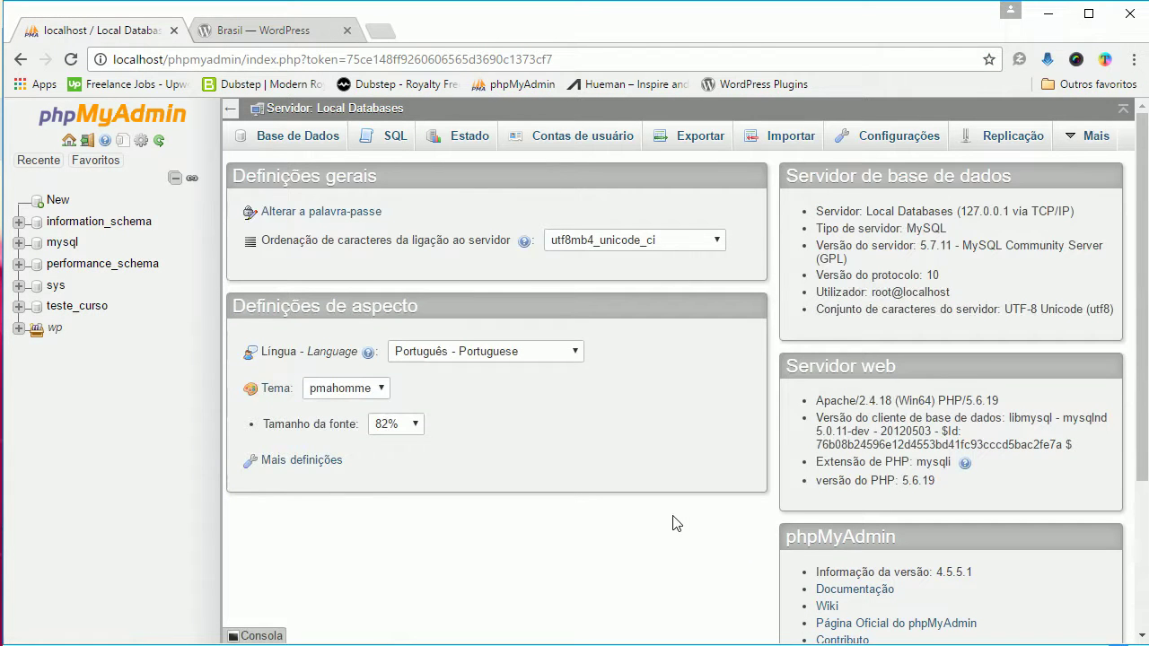
# Step: Create the wp_curso database from the Base de Dados tab and open it
pyautogui.click(287, 143)
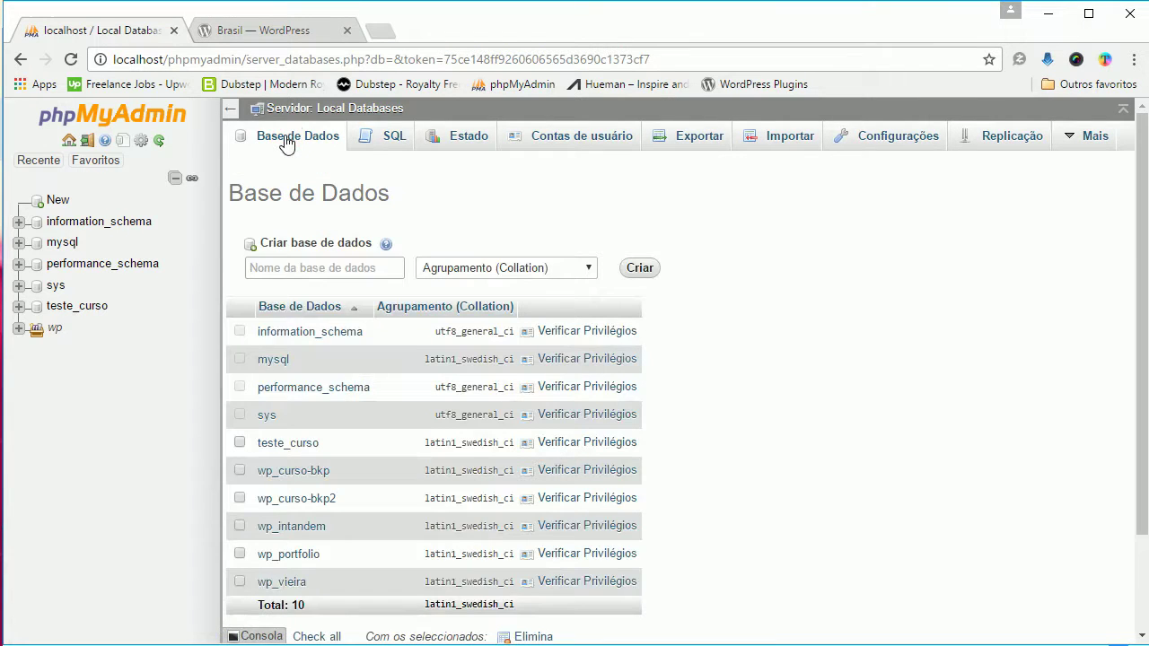
pyautogui.scroll(-1, 423, 226)
pyautogui.click(310, 179)
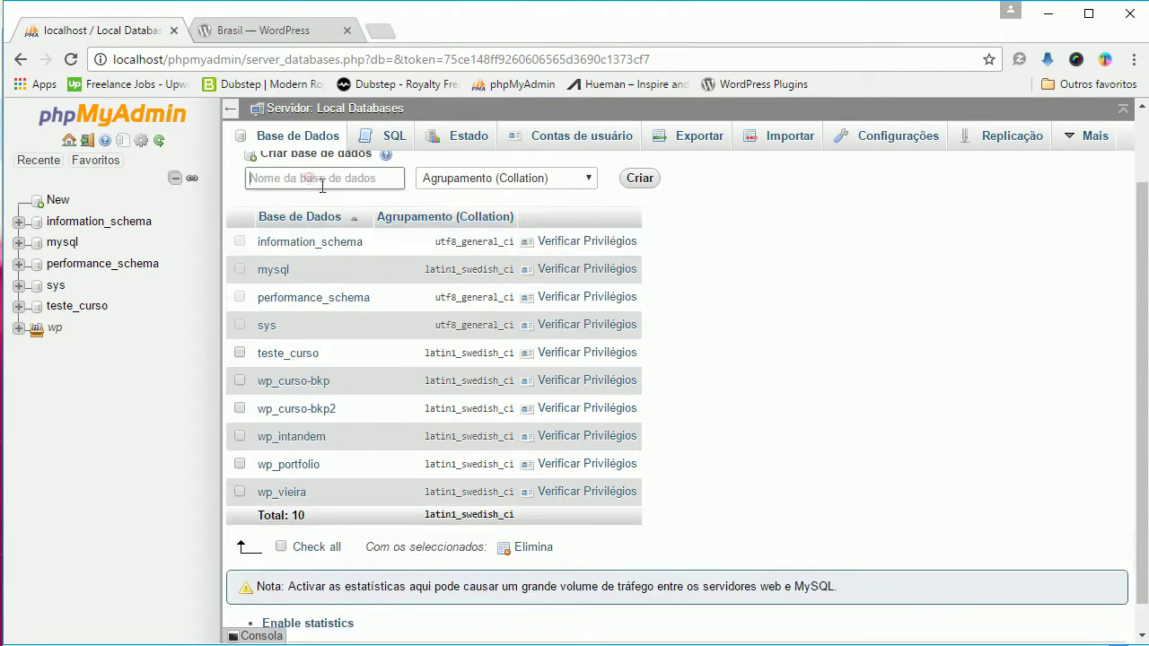
pyautogui.scroll(1, 310, 180)
pyautogui.click(343, 266)
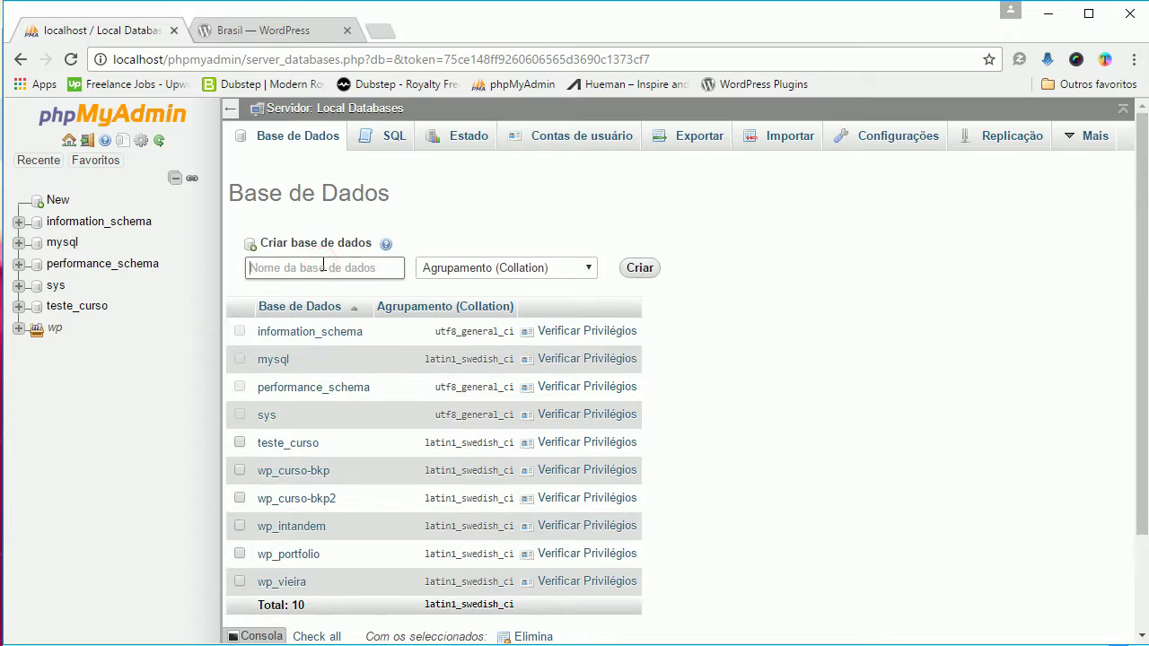
pyautogui.write('wp')
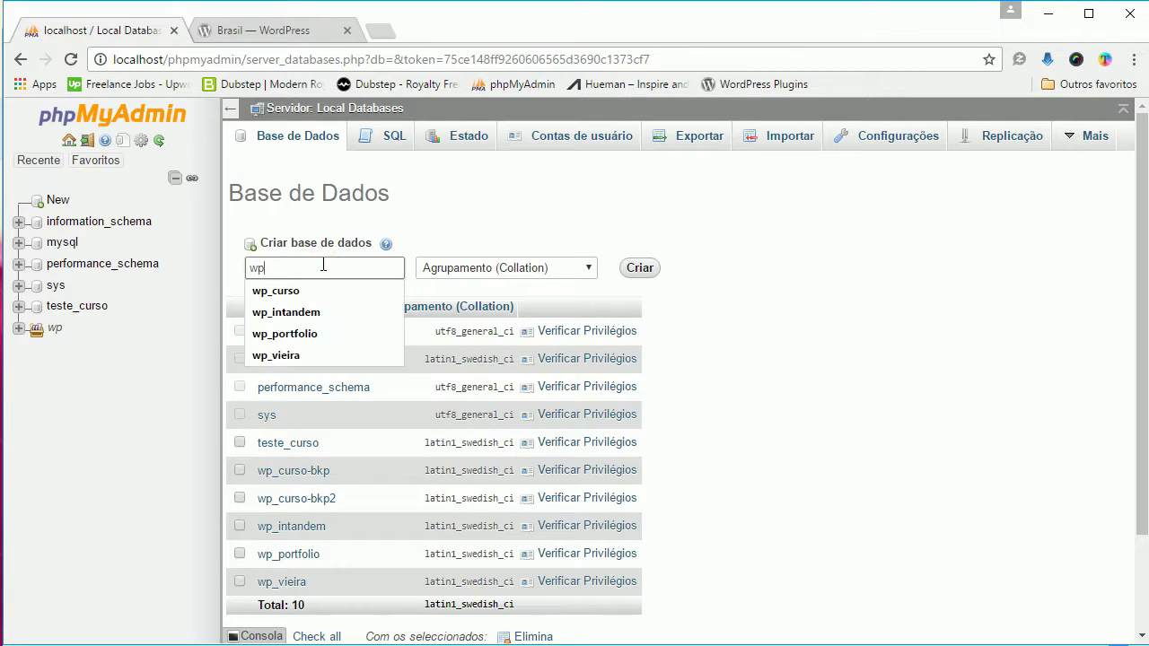
pyautogui.write('_curso')
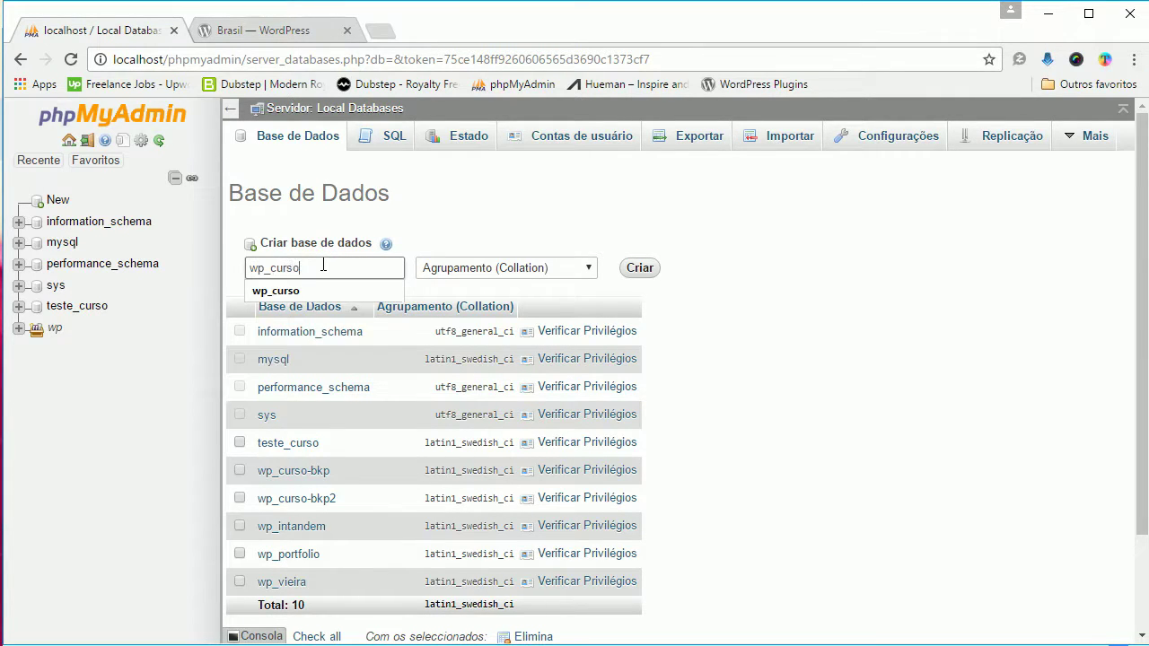
pyautogui.click(652, 217)
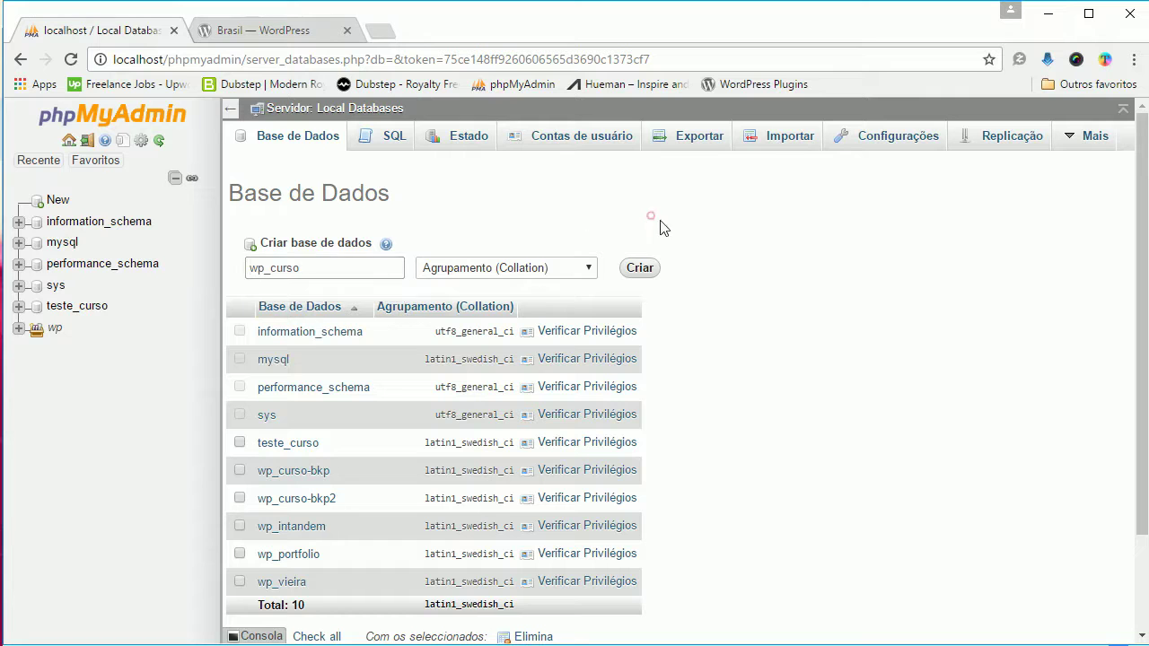
pyautogui.click(646, 267)
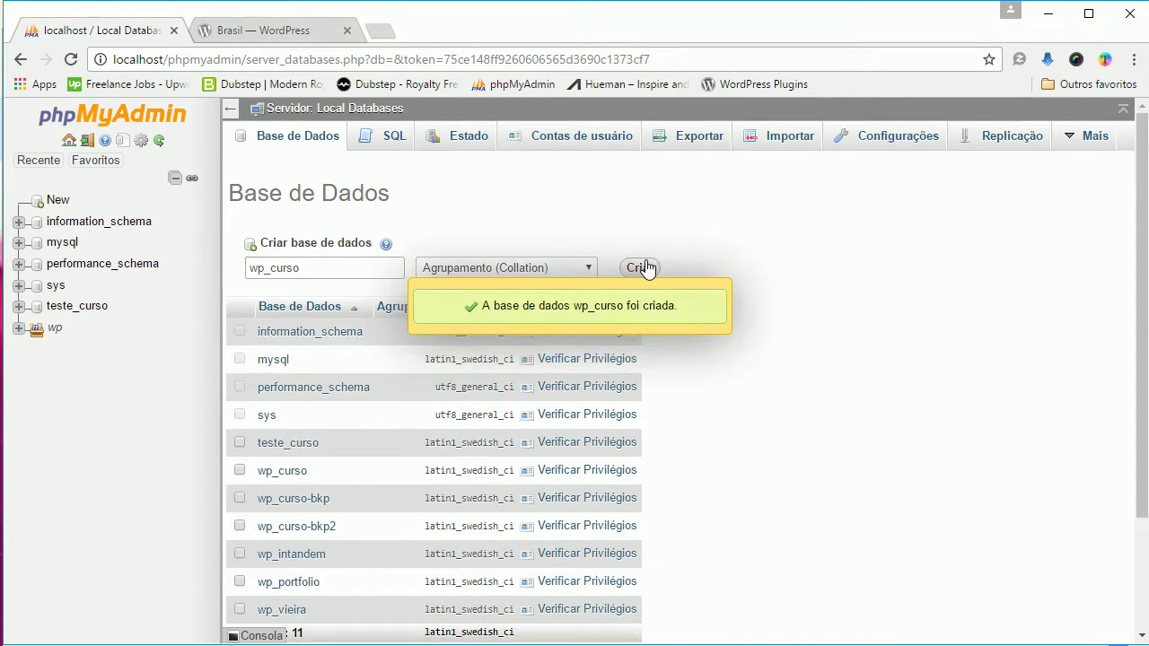
pyautogui.scroll(-1, 789, 308)
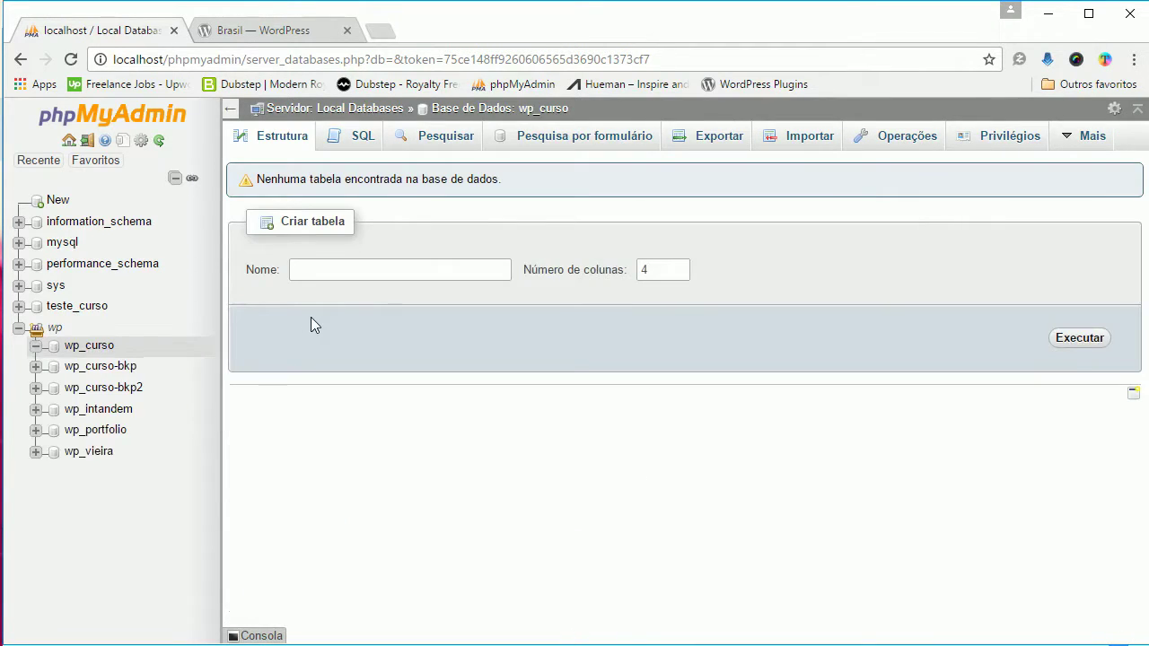
pyautogui.click(90, 348)
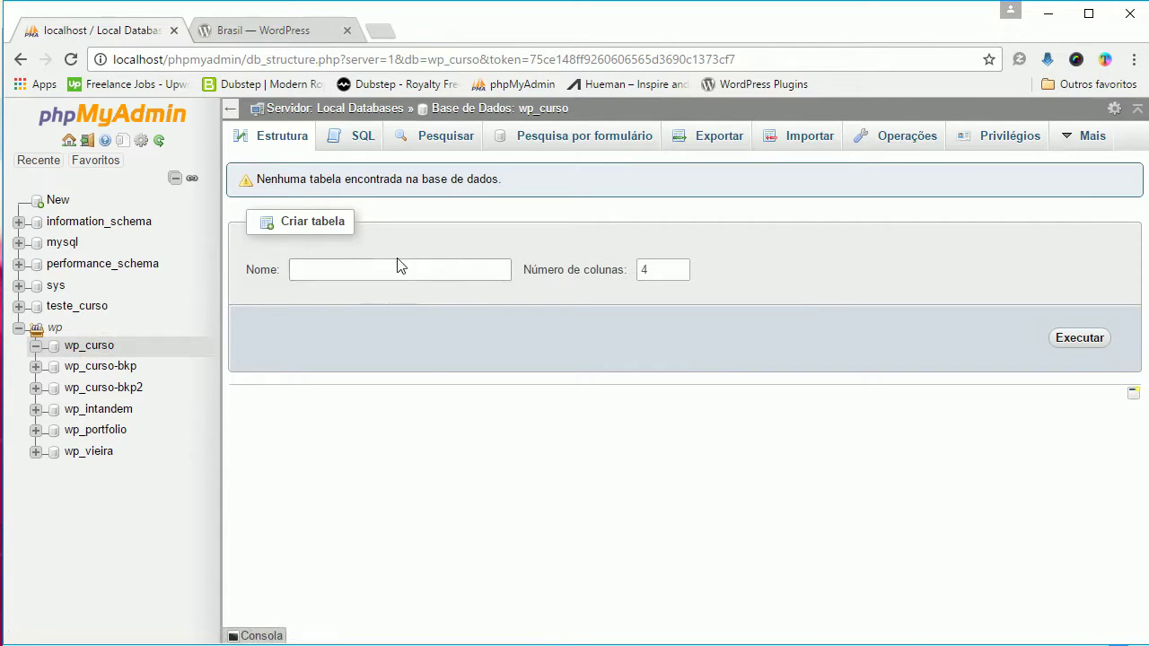
# Step: Load localhost/wpcurso in a new Chrome tab to bring up WordPress setup
pyautogui.click(381, 31)
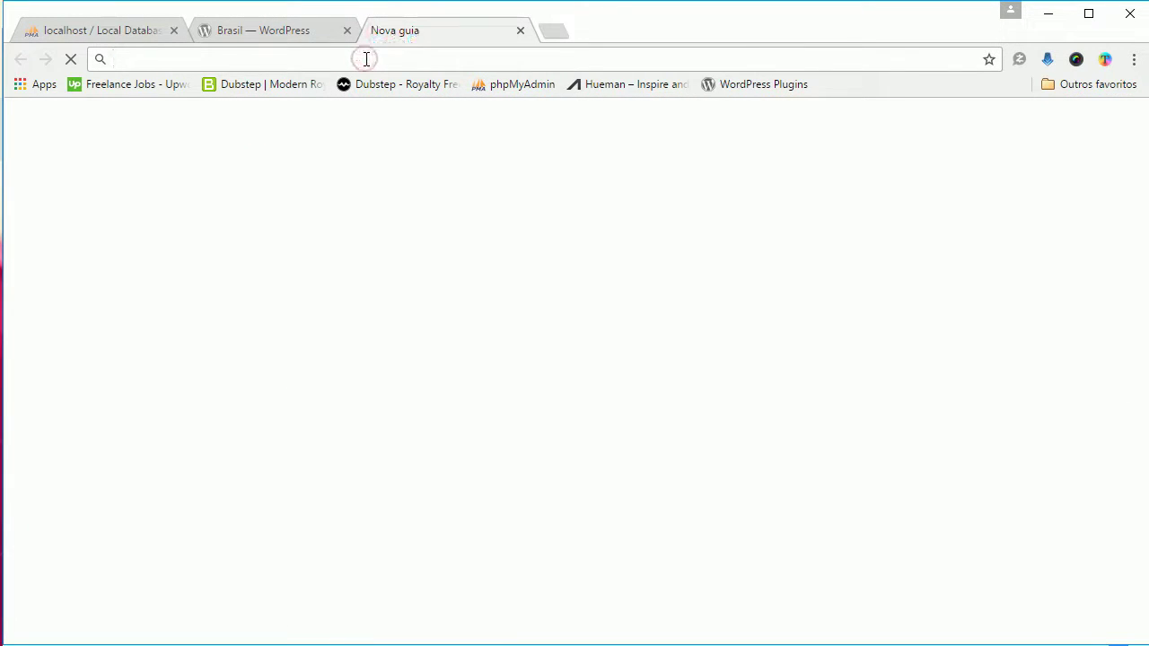
pyautogui.write('local')
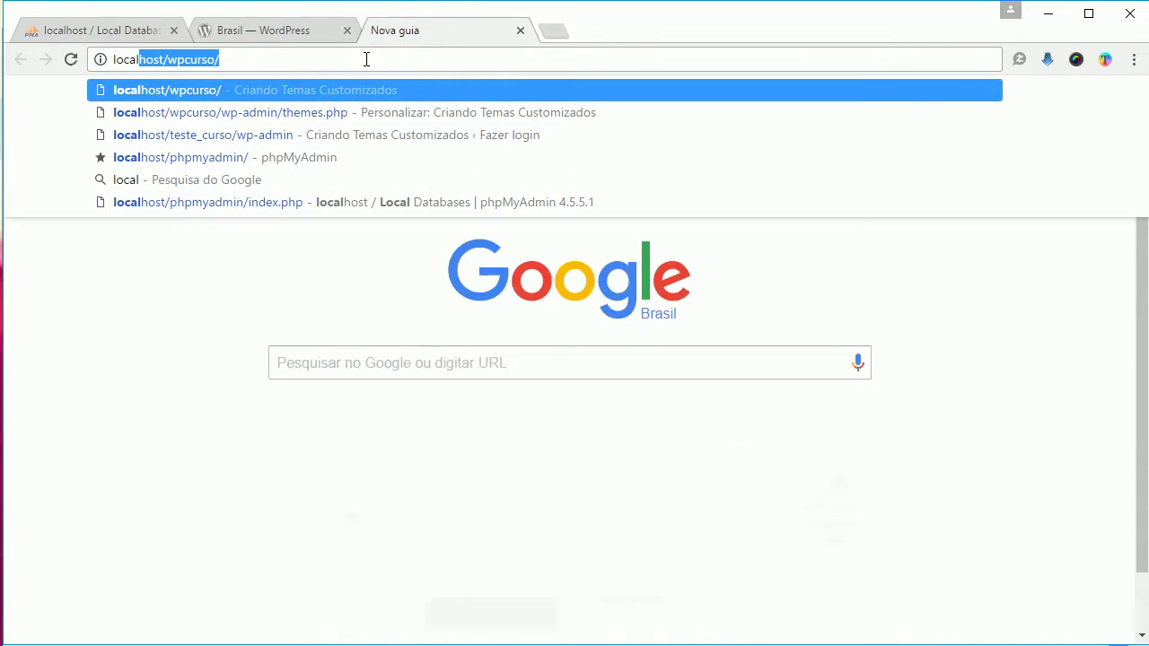
pyautogui.write('host')
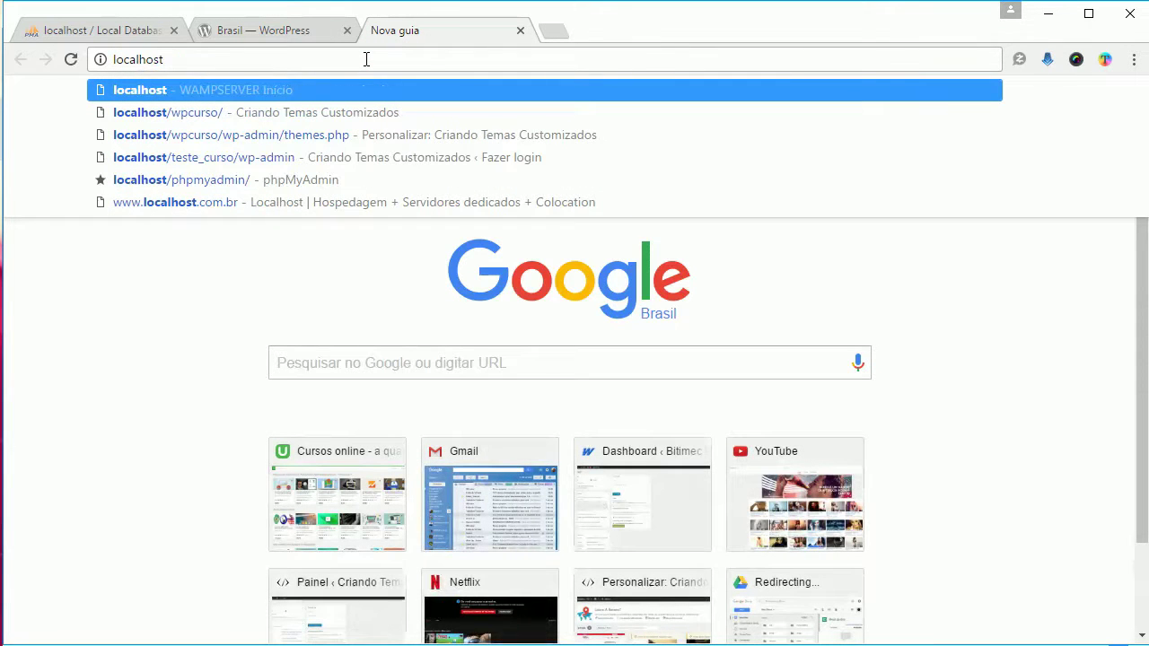
pyautogui.write('/')
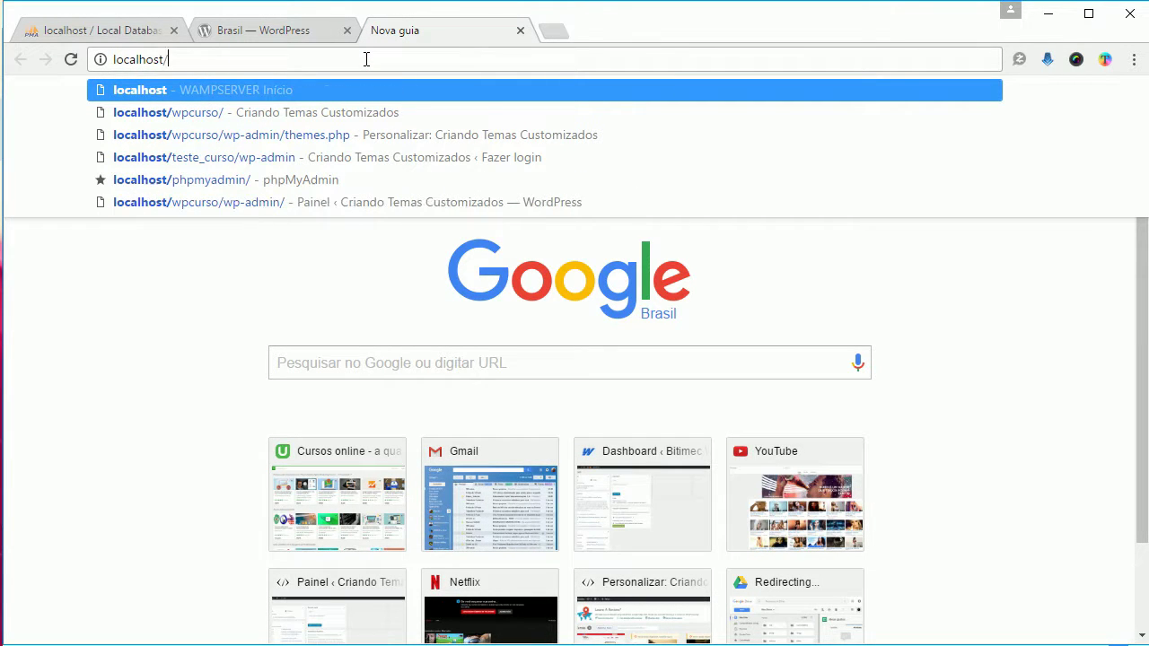
pyautogui.write('wpcurso')
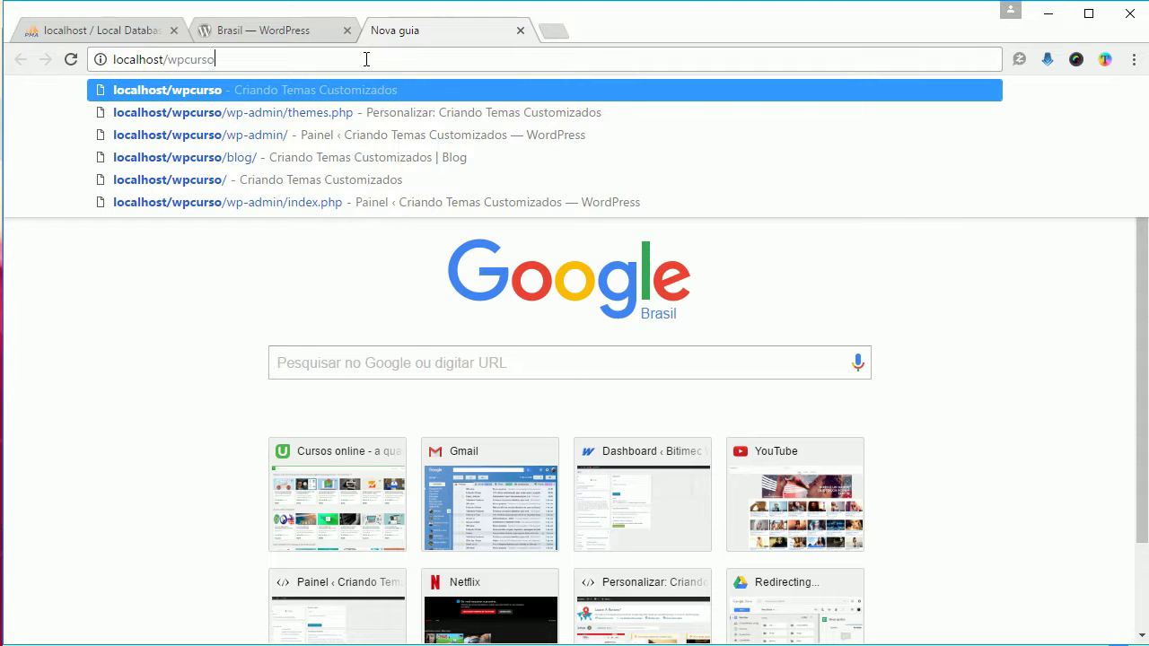
pyautogui.press('Return')
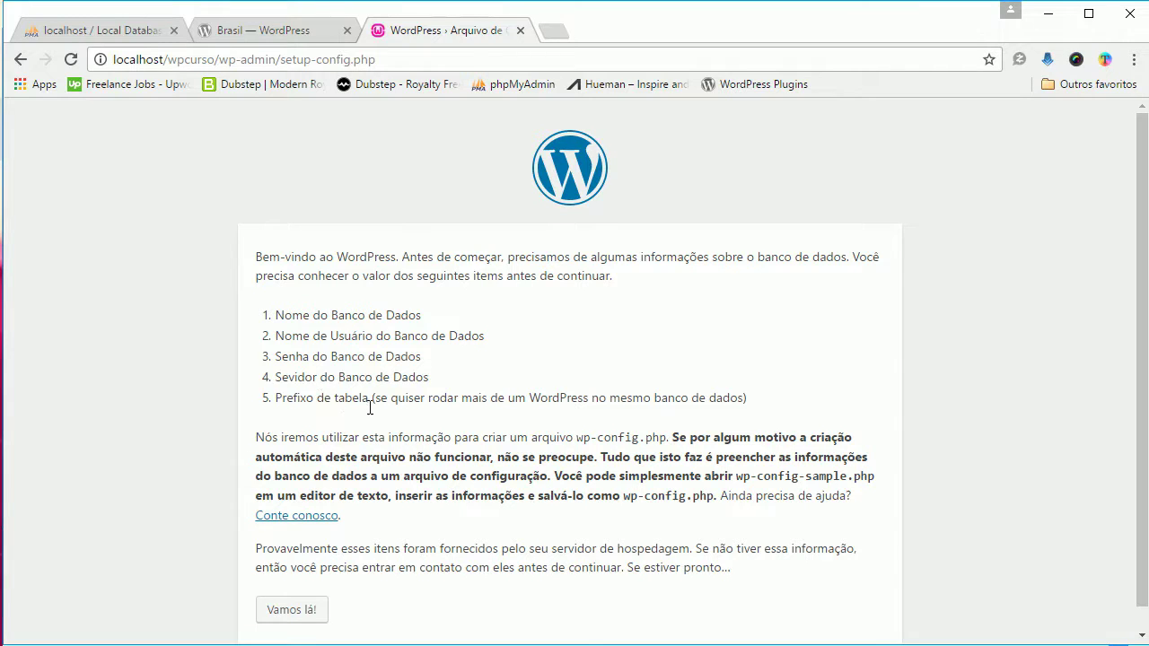
# Step: Start the database configuration with database name wp_curso and user root
pyautogui.scroll(-1, 370, 408)
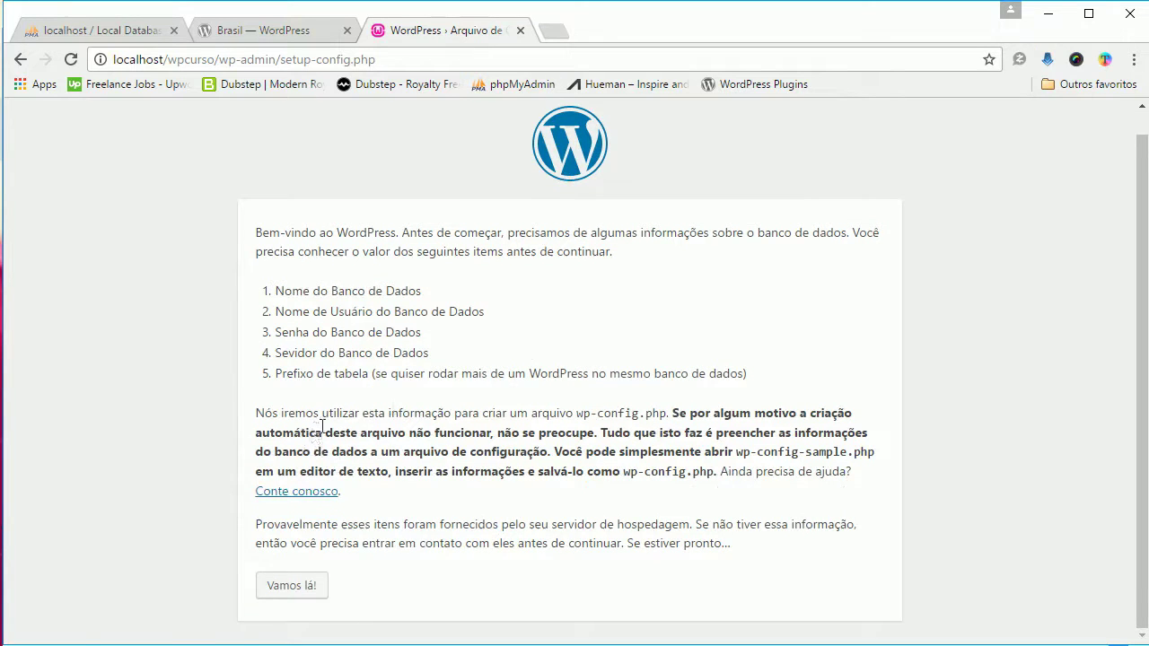
pyautogui.click(303, 588)
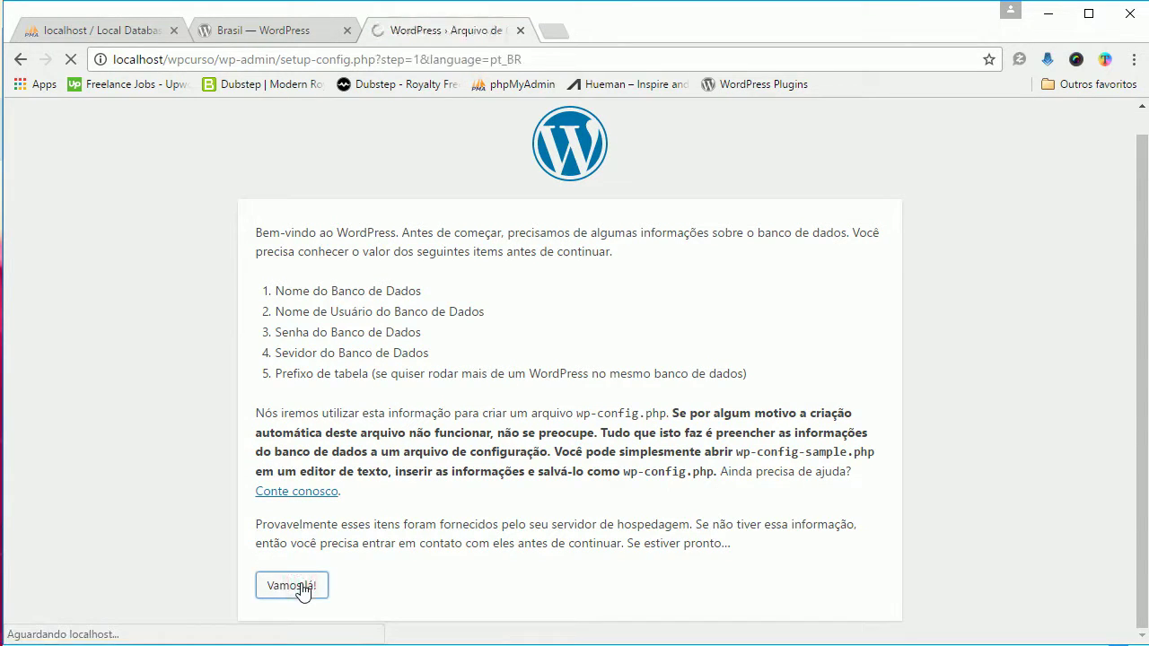
pyautogui.click(478, 314)
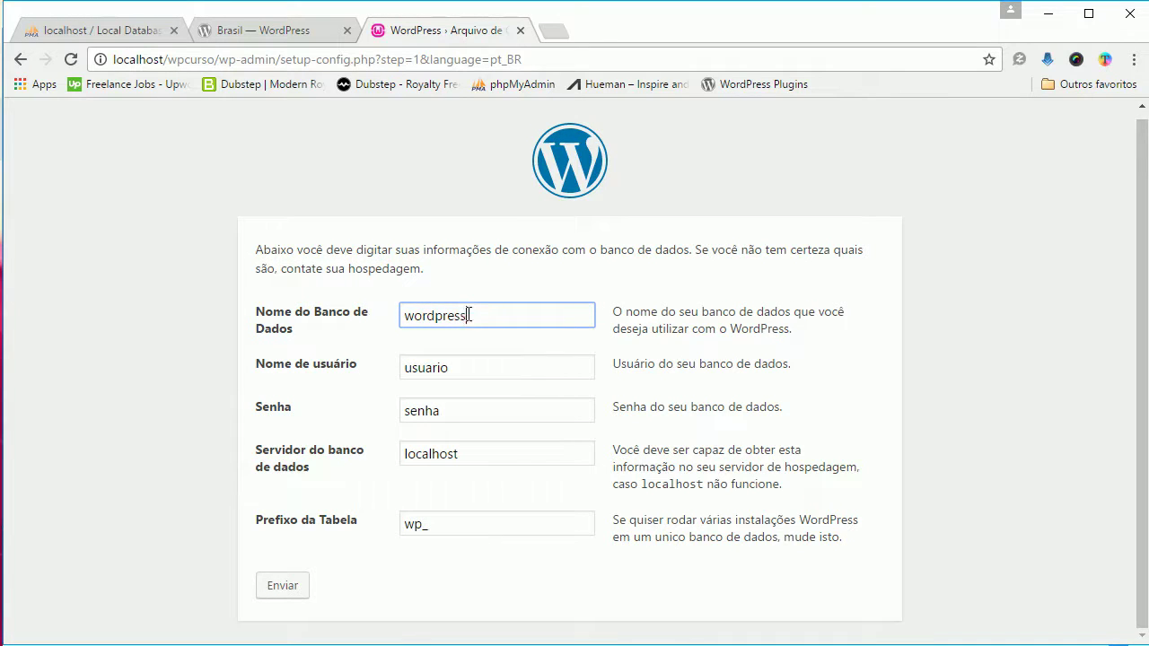
pyautogui.moveTo(475, 316); pyautogui.dragTo(396, 316)
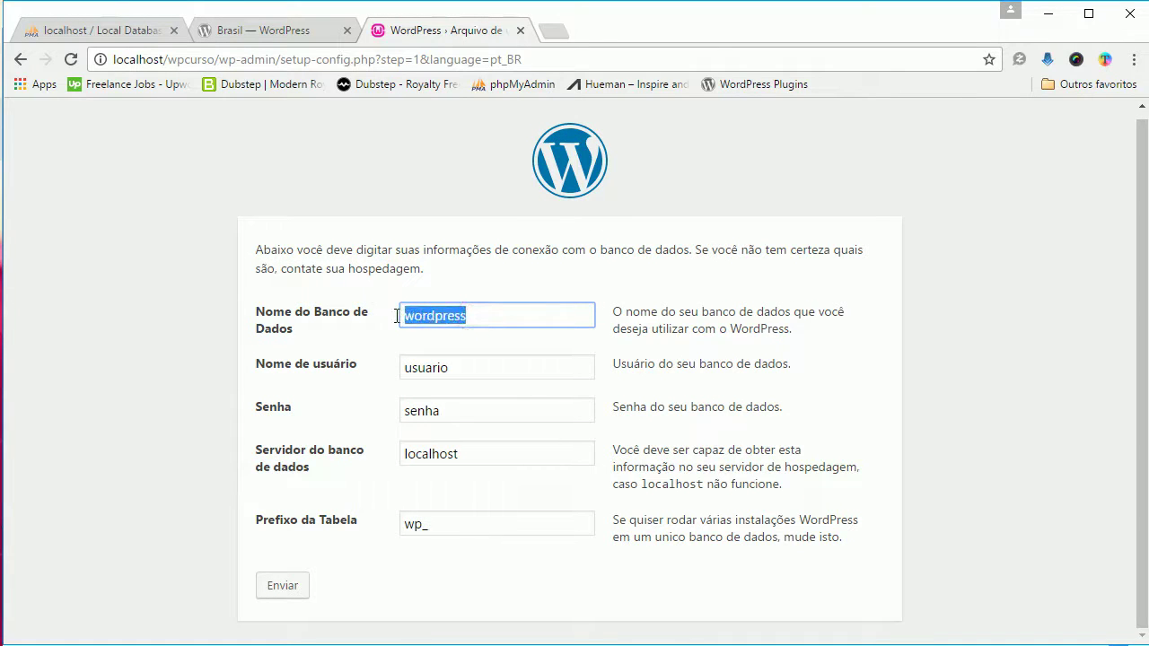
pyautogui.write('wp')
pyautogui.press('Down')
pyautogui.press('Return')
pyautogui.moveTo(465, 367); pyautogui.dragTo(367, 360)
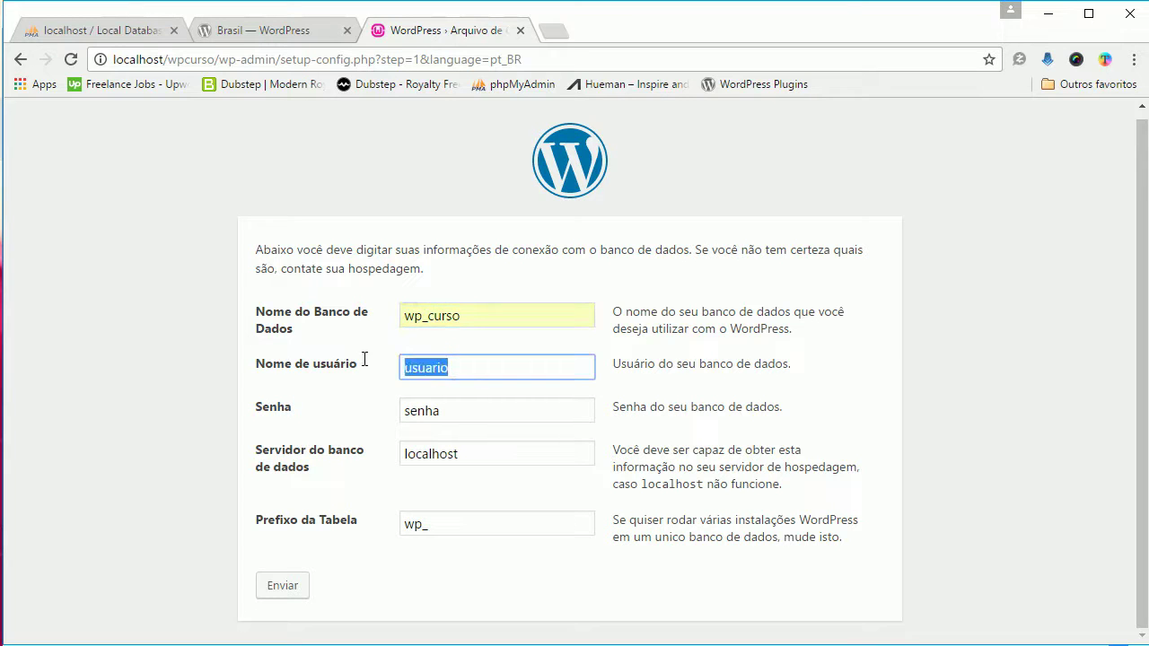
pyautogui.write('root')
# Step: Leave the password empty, change the table prefix to wpcrs_, and submit
pyautogui.click(445, 413)
pyautogui.moveTo(445, 413); pyautogui.dragTo(334, 393)
pyautogui.press('BackSpace')
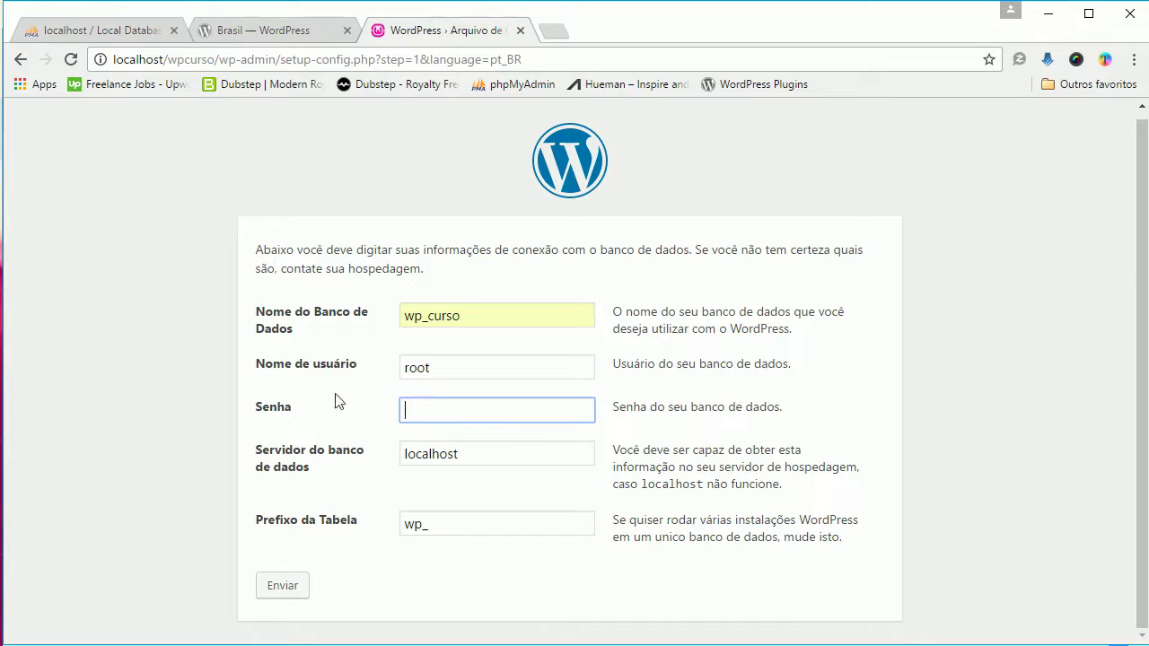
pyautogui.click(477, 453)
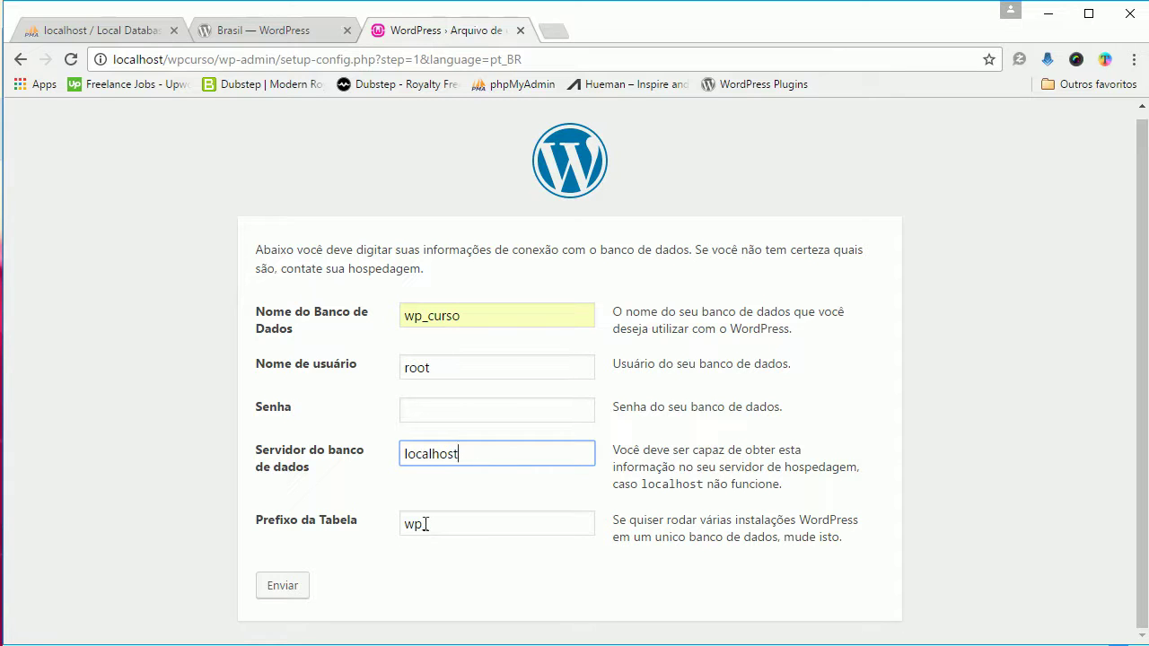
pyautogui.moveTo(406, 523); pyautogui.dragTo(423, 523)
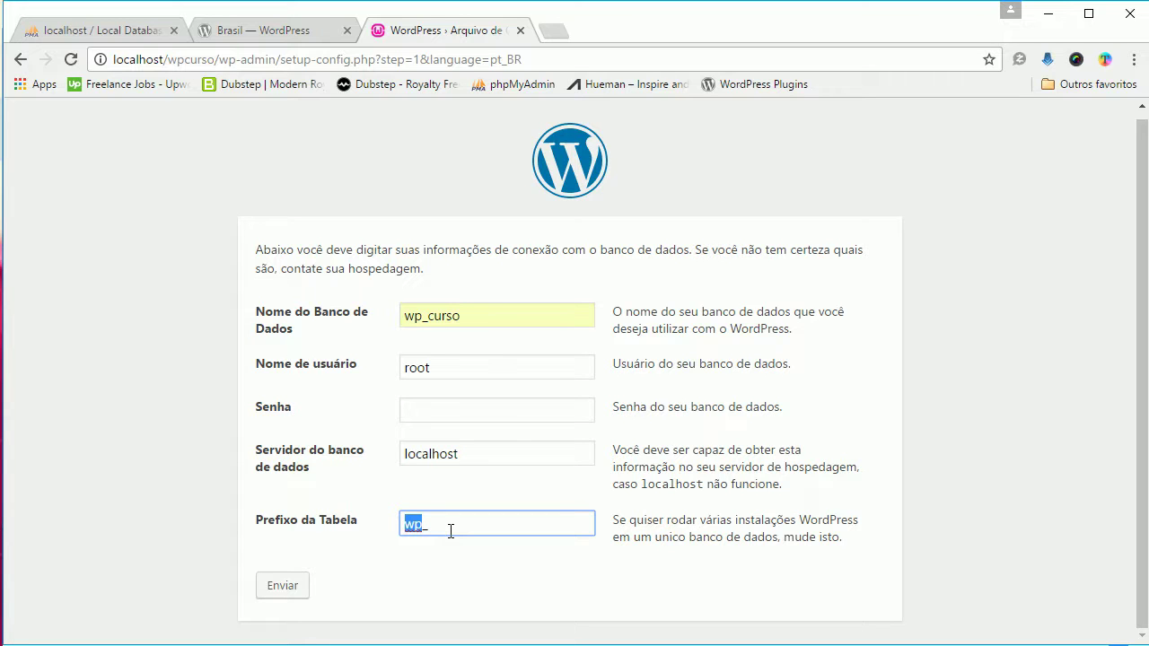
pyautogui.press('Right')
pyautogui.write('crs')
pyautogui.click(456, 523)
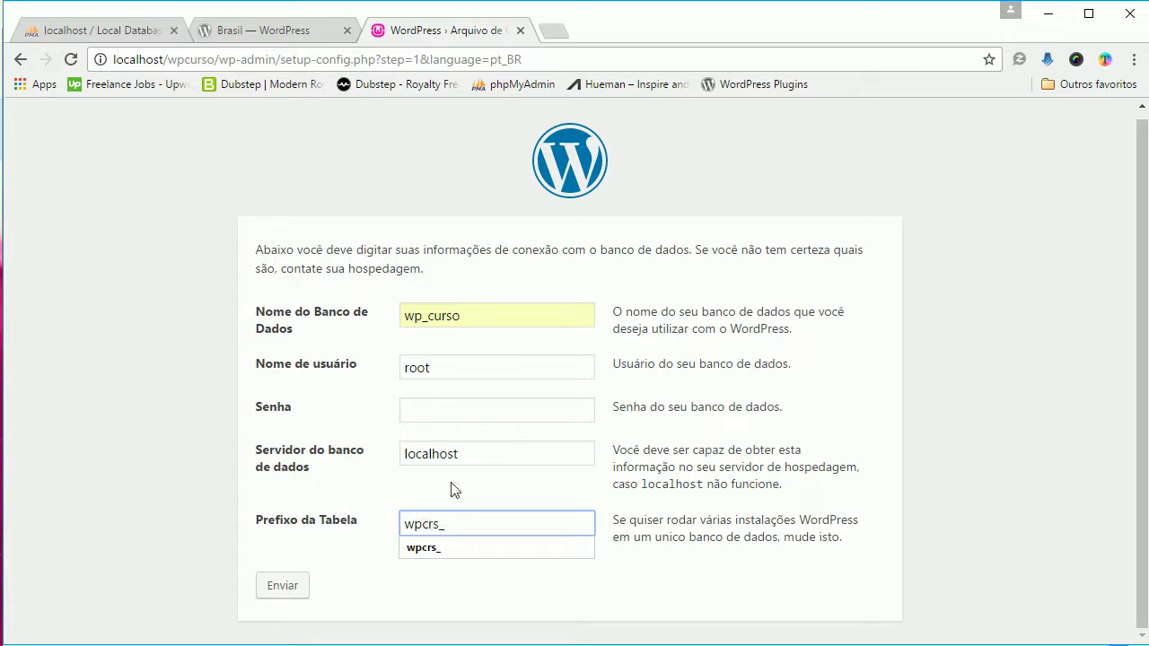
pyautogui.click(283, 590)
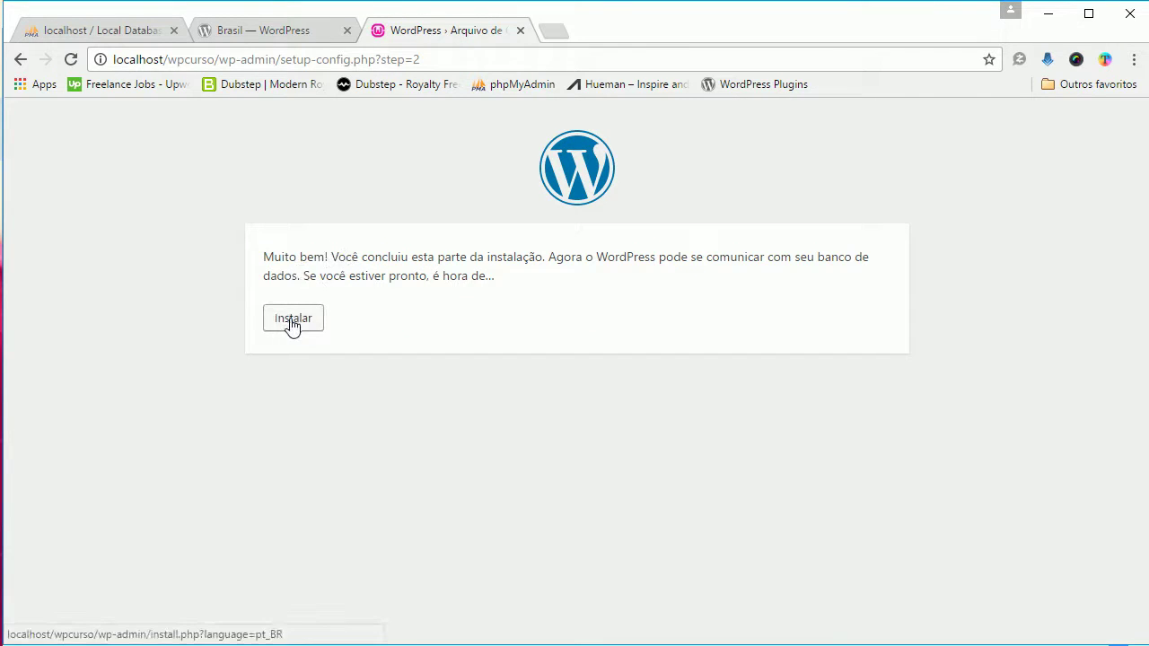
# Step: Start the installation and enter the site title 'Curso Wordpress'
pyautogui.click(293, 320)
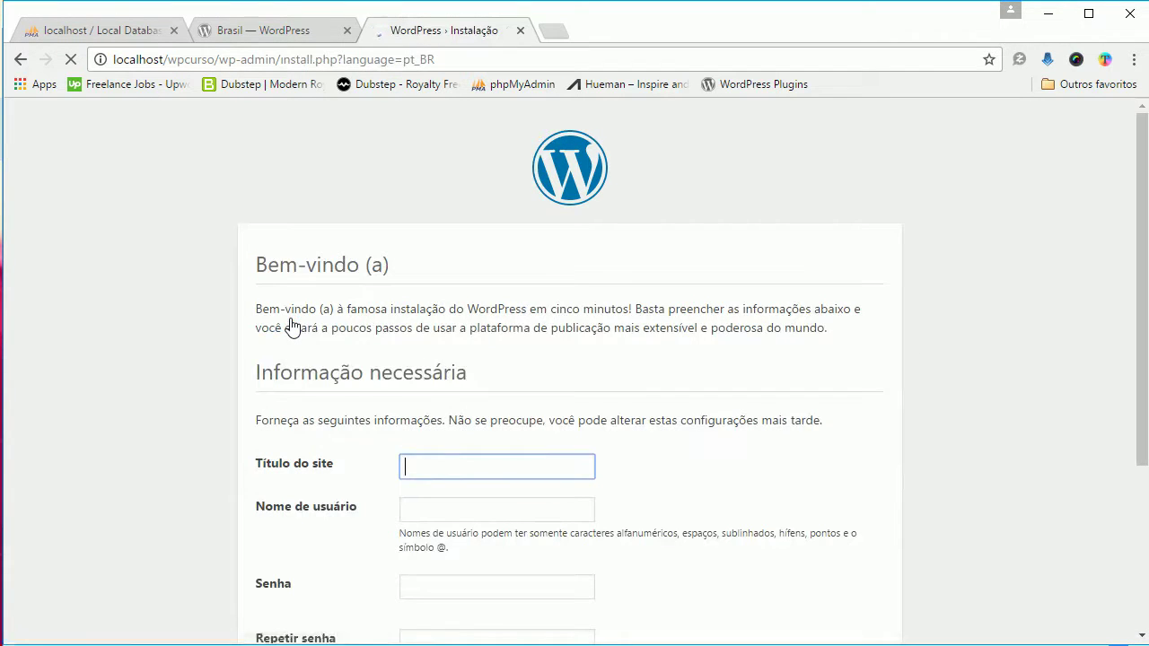
pyautogui.scroll(-1, 642, 428)
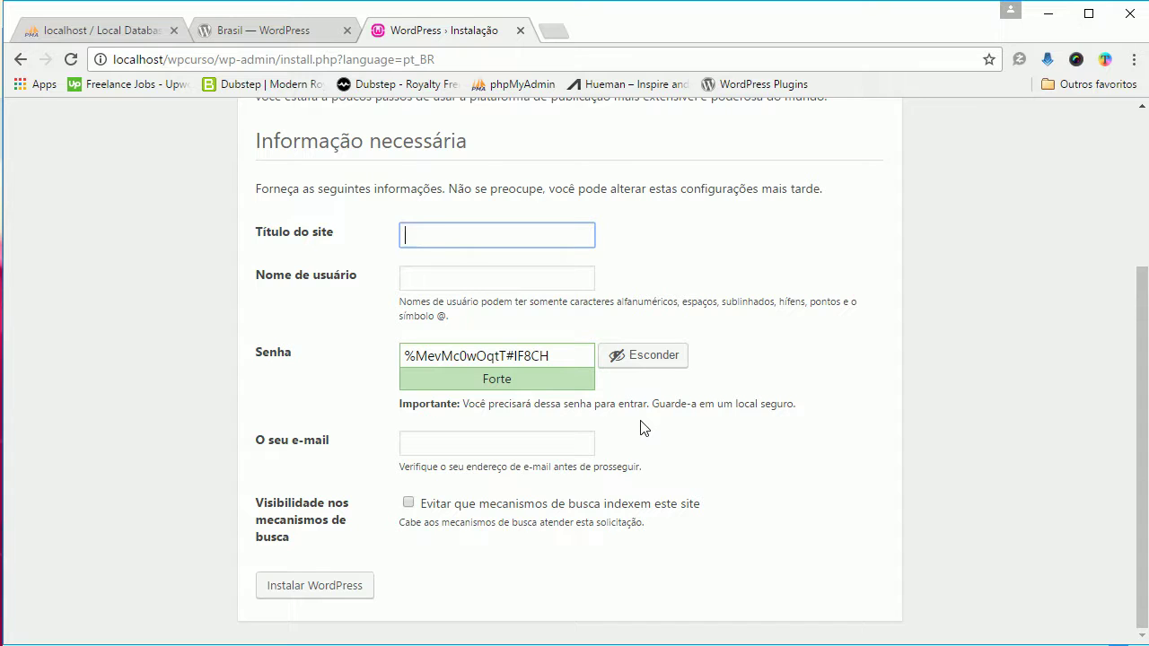
pyautogui.click(414, 232)
pyautogui.click(419, 232)
pyautogui.write('Curso Wordpress')
# Step: Enter the admin username and select the generated password
pyautogui.click(449, 275)
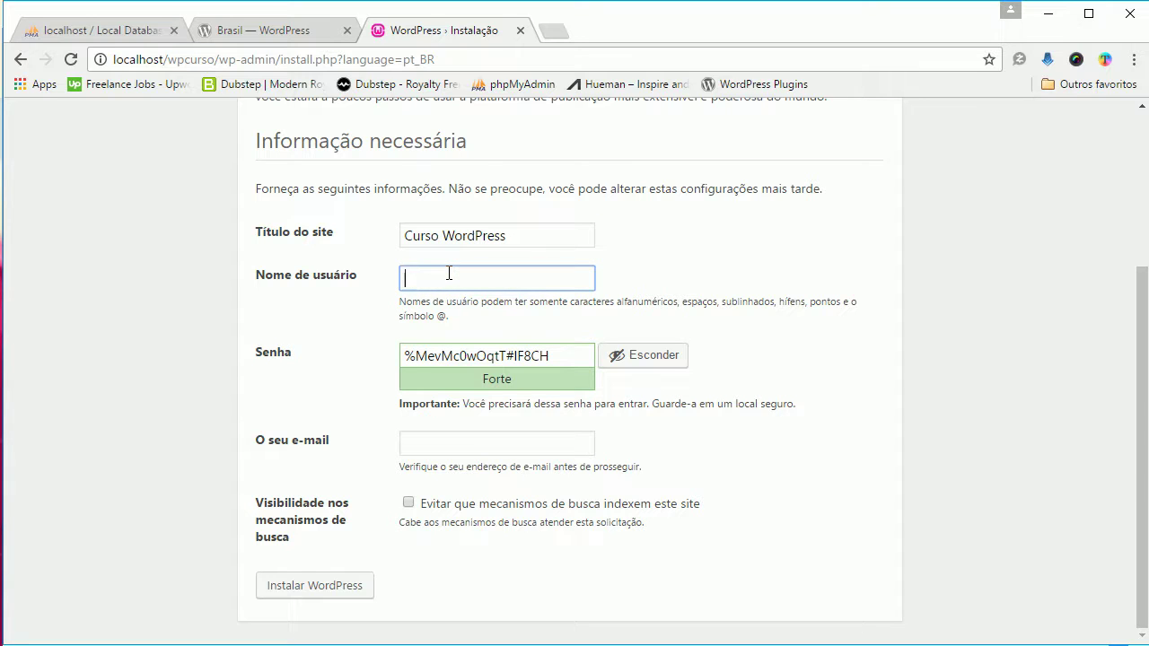
pyautogui.write('adm')
pyautogui.press('BackSpace')
pyautogui.press('BackSpace')
pyautogui.press('BackSpace')
pyautogui.press('BackSpace')
pyautogui.write('marcelo')
pyautogui.moveTo(557, 355); pyautogui.dragTo(372, 351)
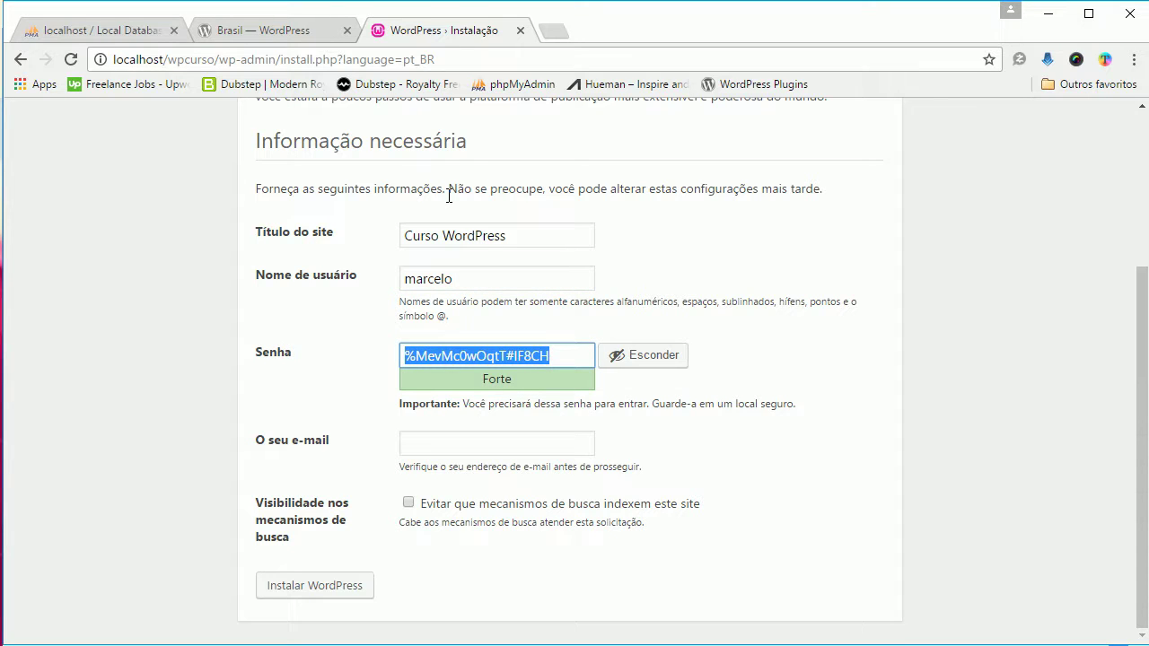
# Step: Enter a short weak password, confirm it, autofill the admin e-mail, and discourage search indexing
pyautogui.write('1234567')
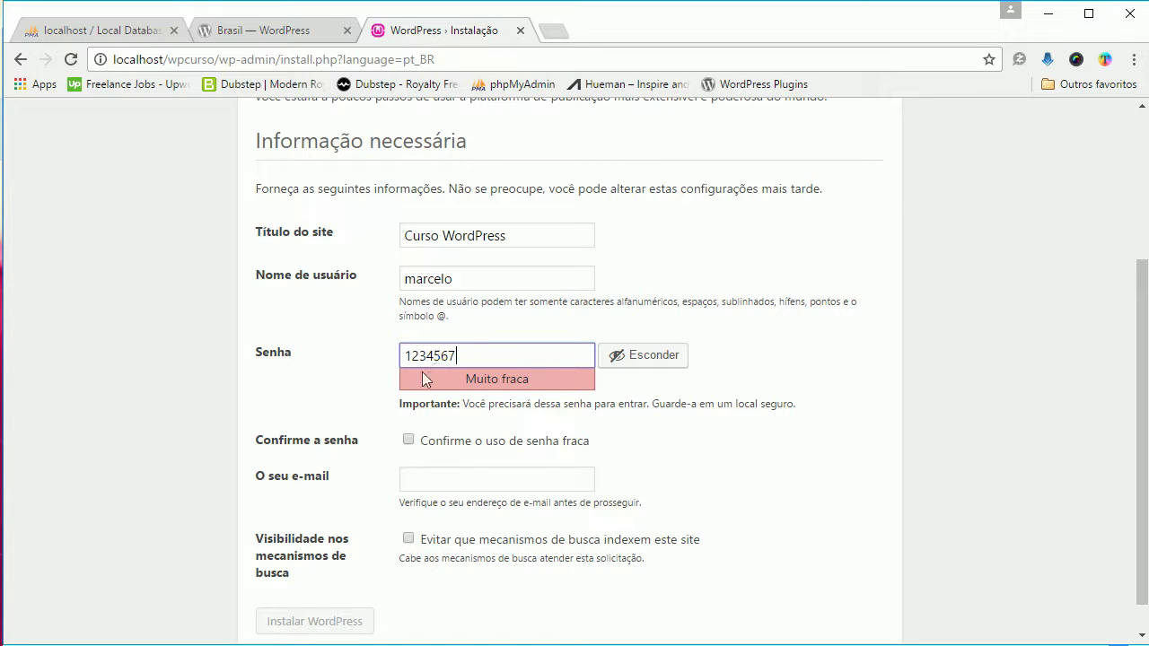
pyautogui.click(426, 442)
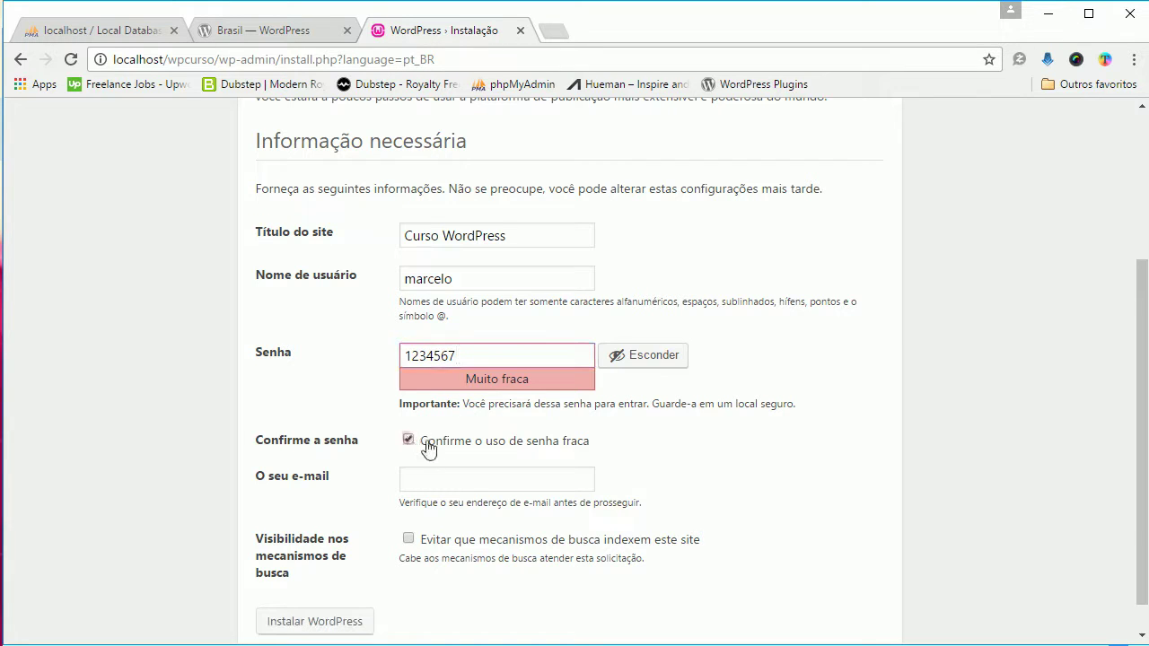
pyautogui.click(439, 477)
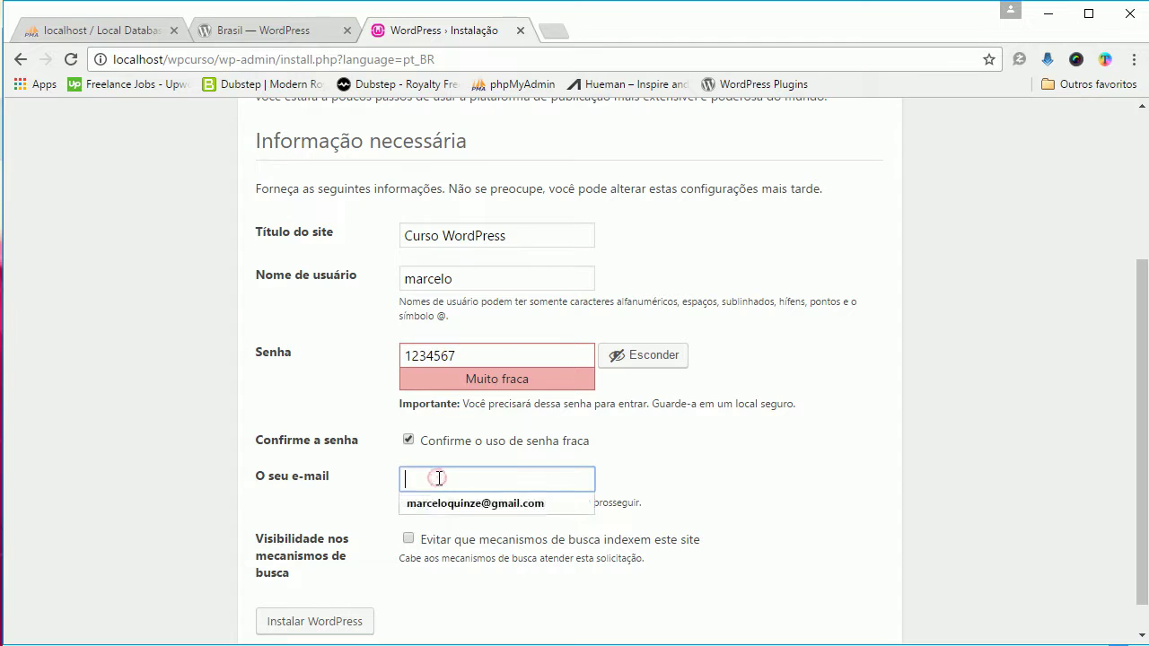
pyautogui.click(450, 499)
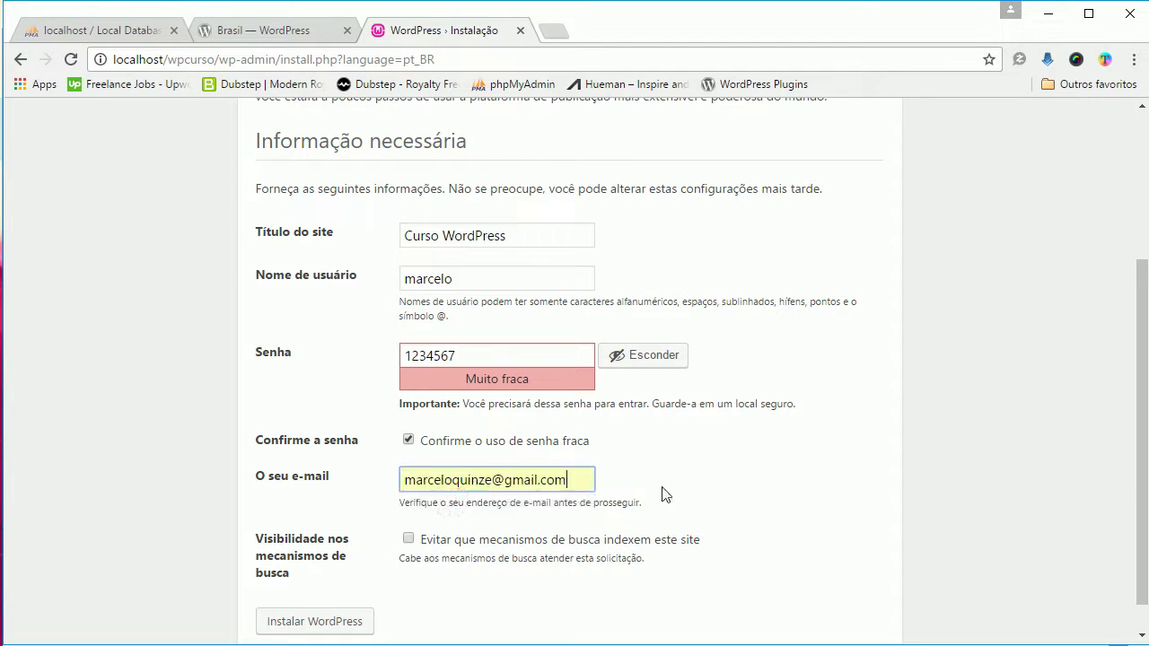
pyautogui.scroll(-1, 662, 495)
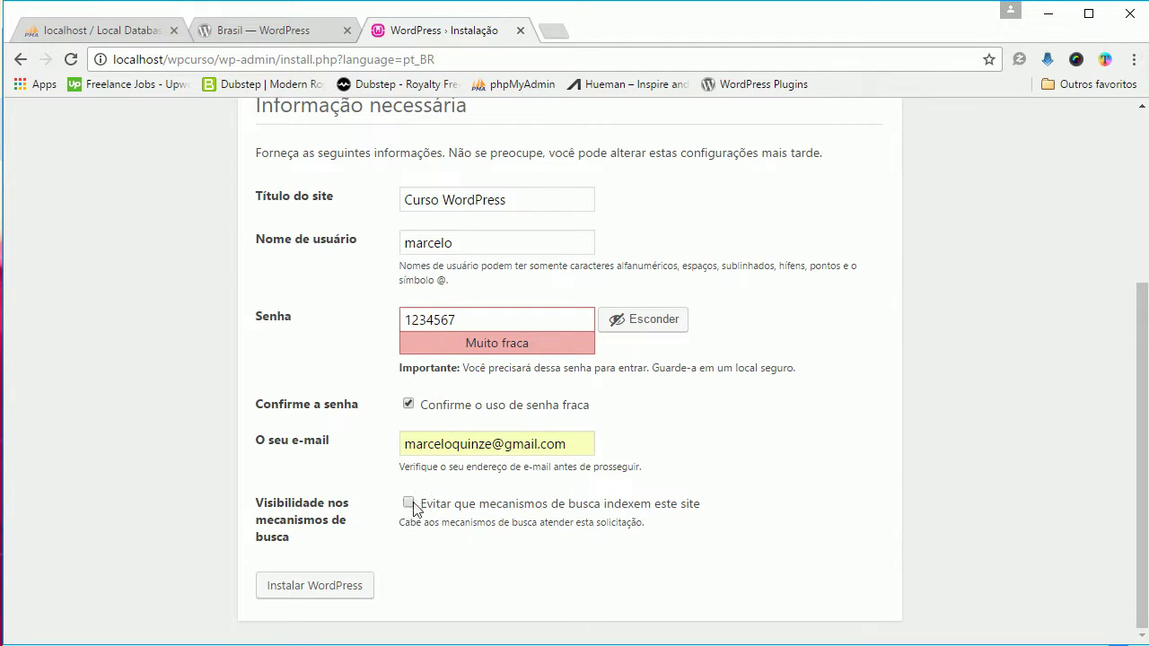
pyautogui.click(408, 504)
# Step: Run Instalar WordPress, then log in with the saved admin username and the account password
pyautogui.click(326, 588)
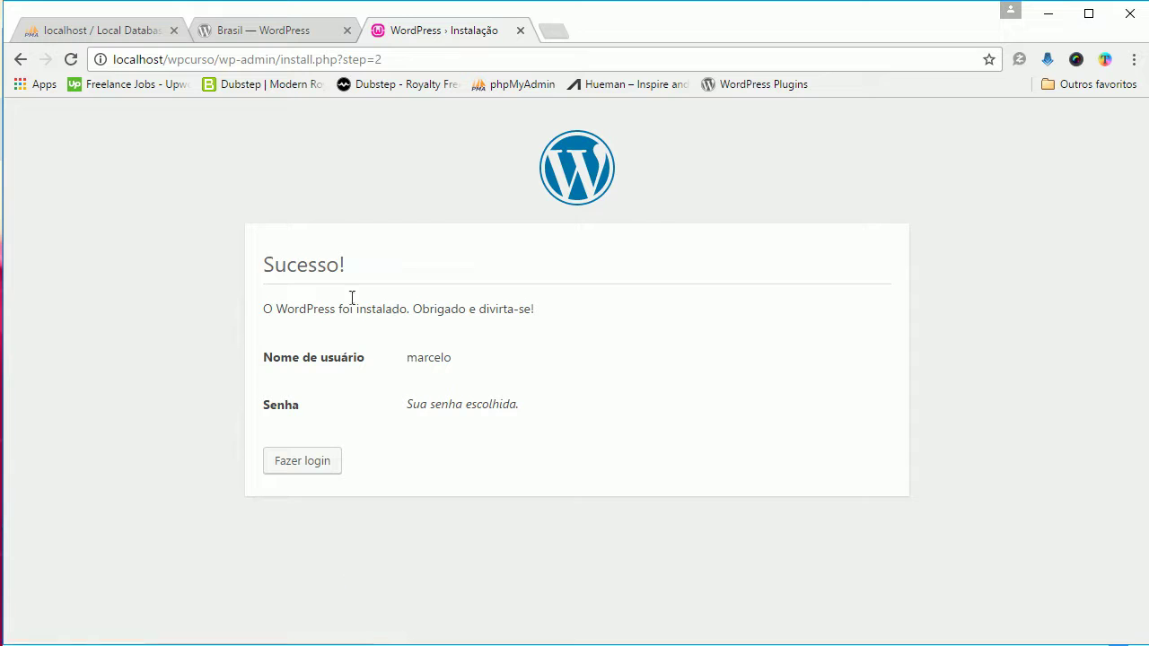
pyautogui.click(311, 473)
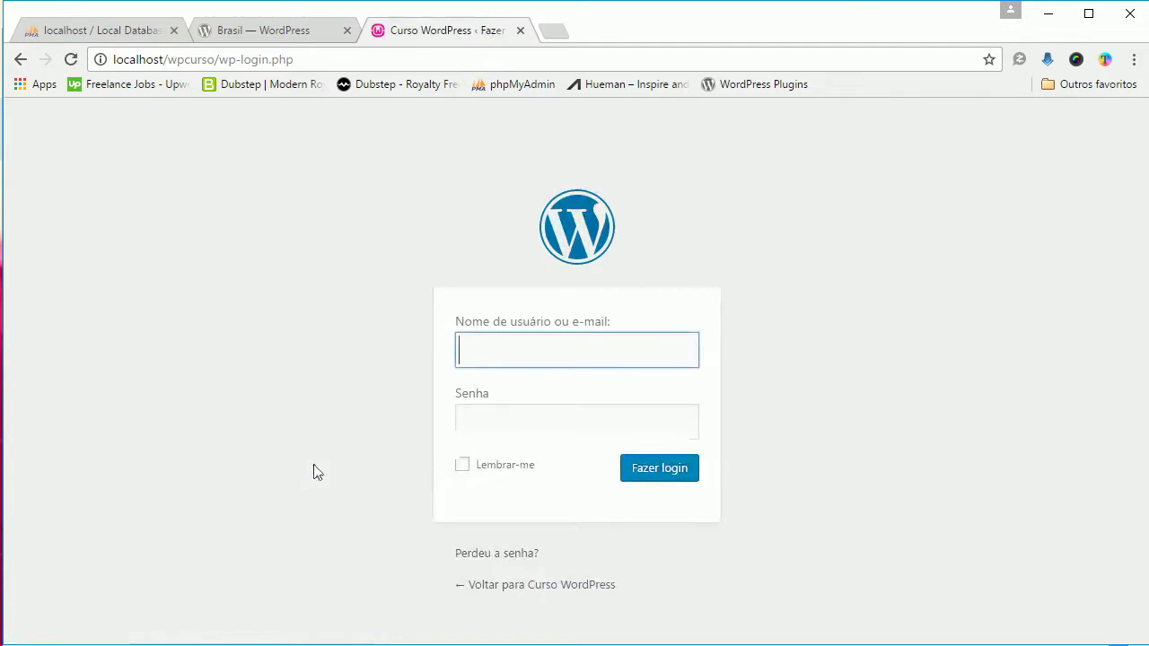
pyautogui.click(474, 354)
pyautogui.click(483, 381)
pyautogui.click(507, 420)
pyautogui.write('*******')
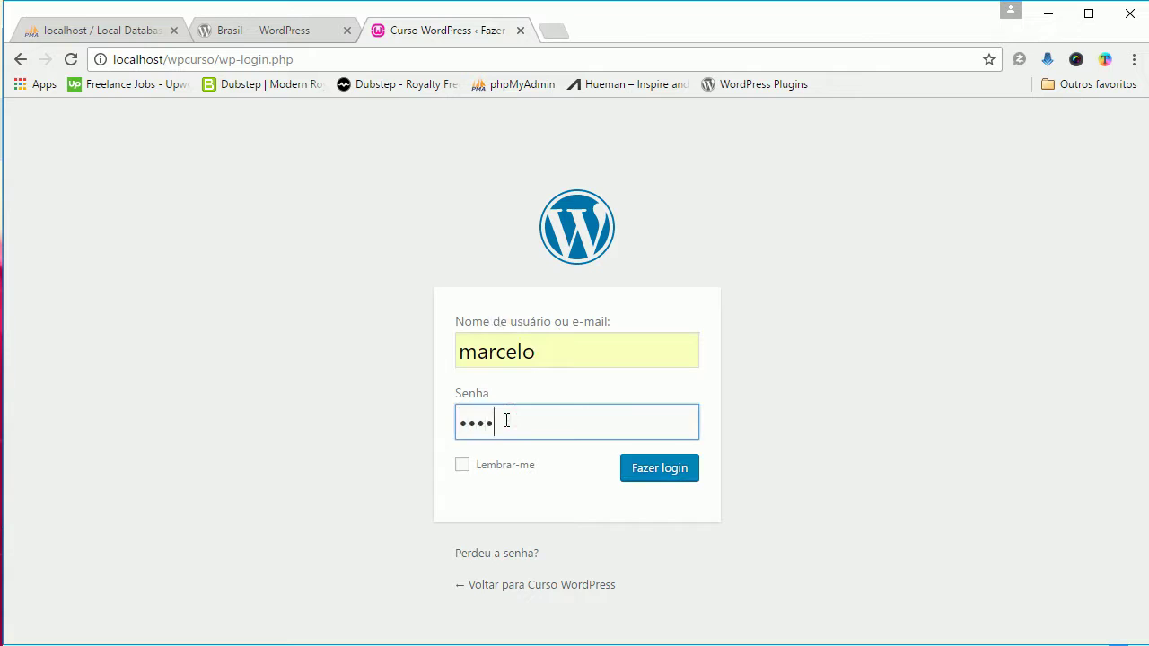
pyautogui.press('Return')
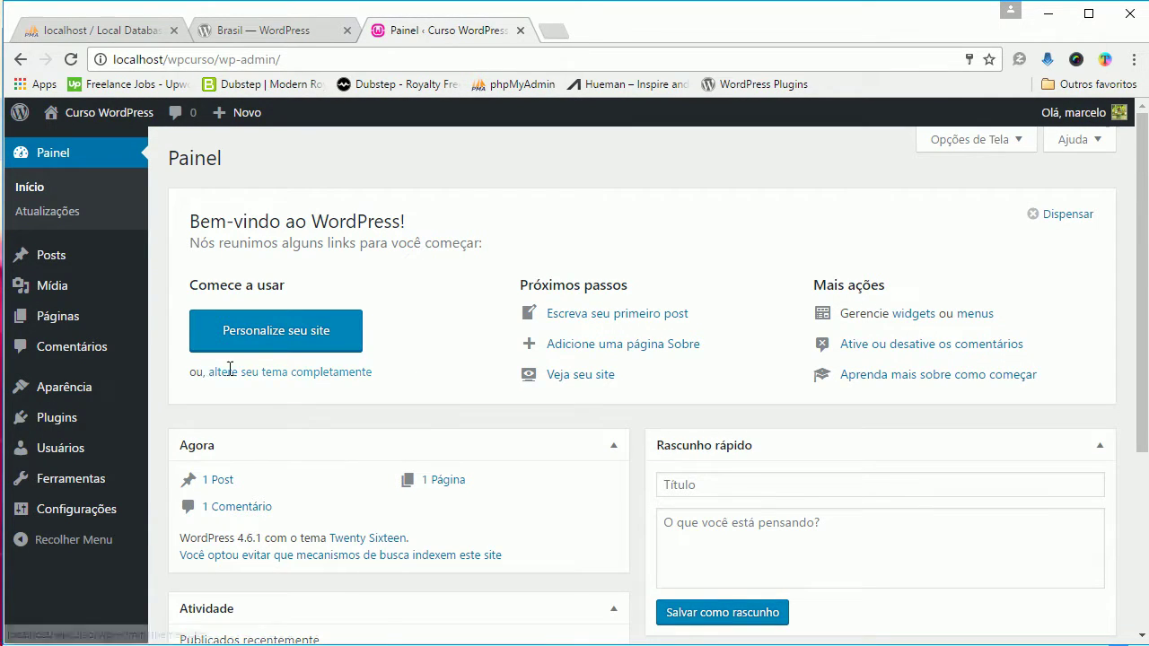
# Step: Go to Aparência > Temas and review the Twenty Sixteen, Twenty Fifteen and Twenty Fourteen themes
pyautogui.moveTo(72, 397)
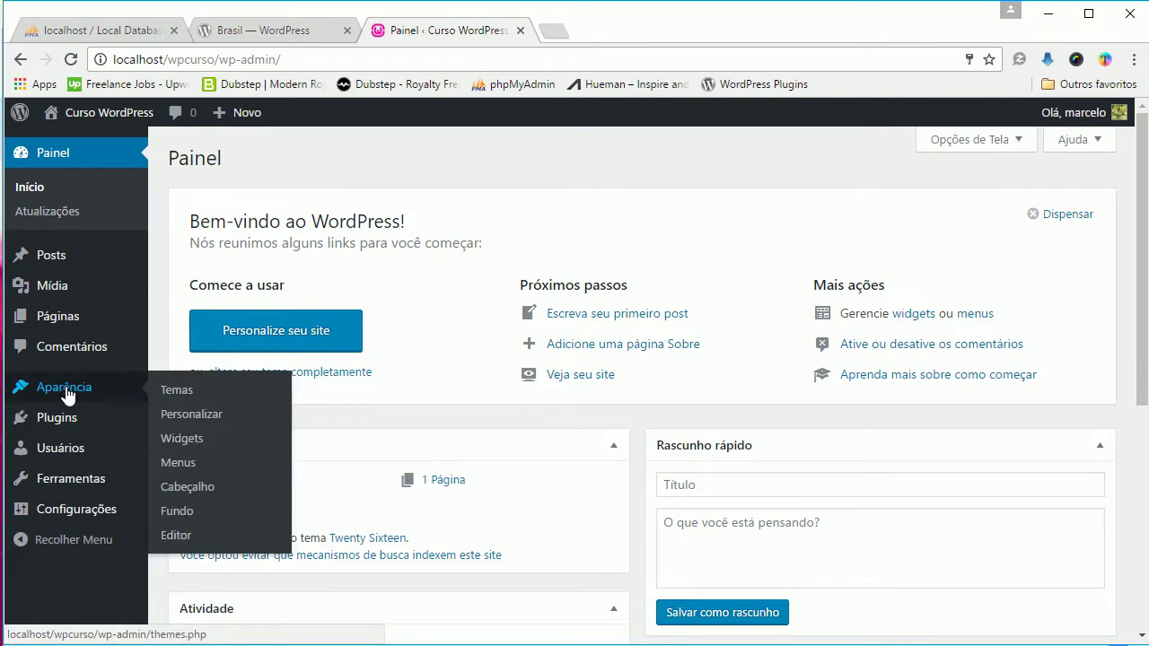
pyautogui.click(201, 397)
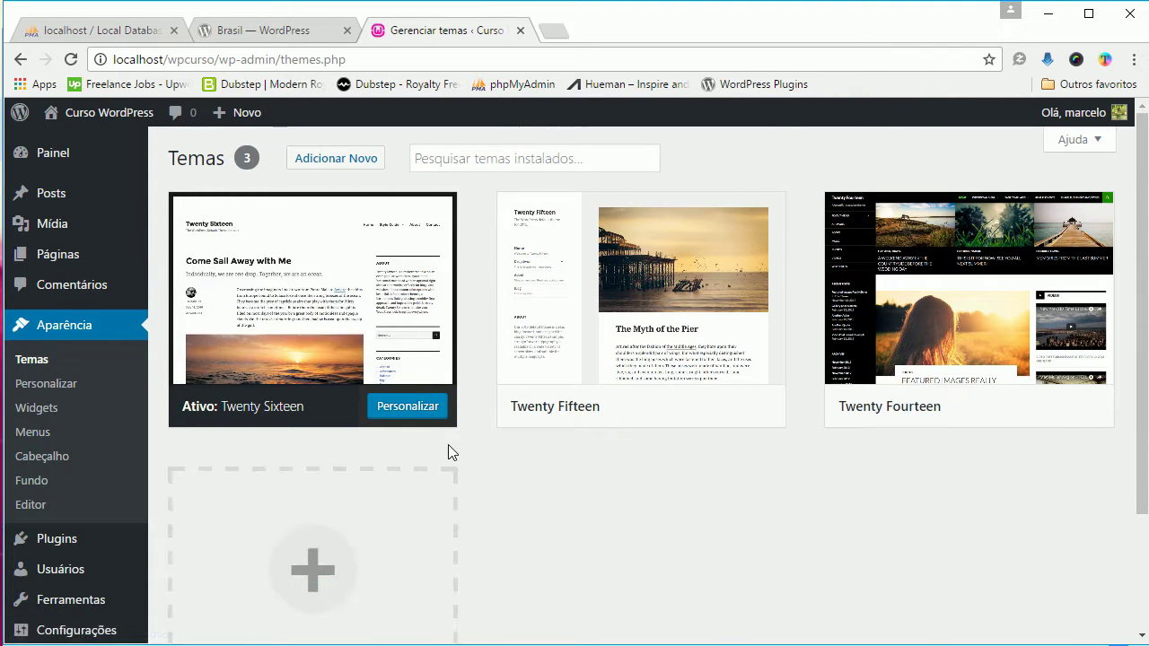
pyautogui.scroll(-1, 448, 444)
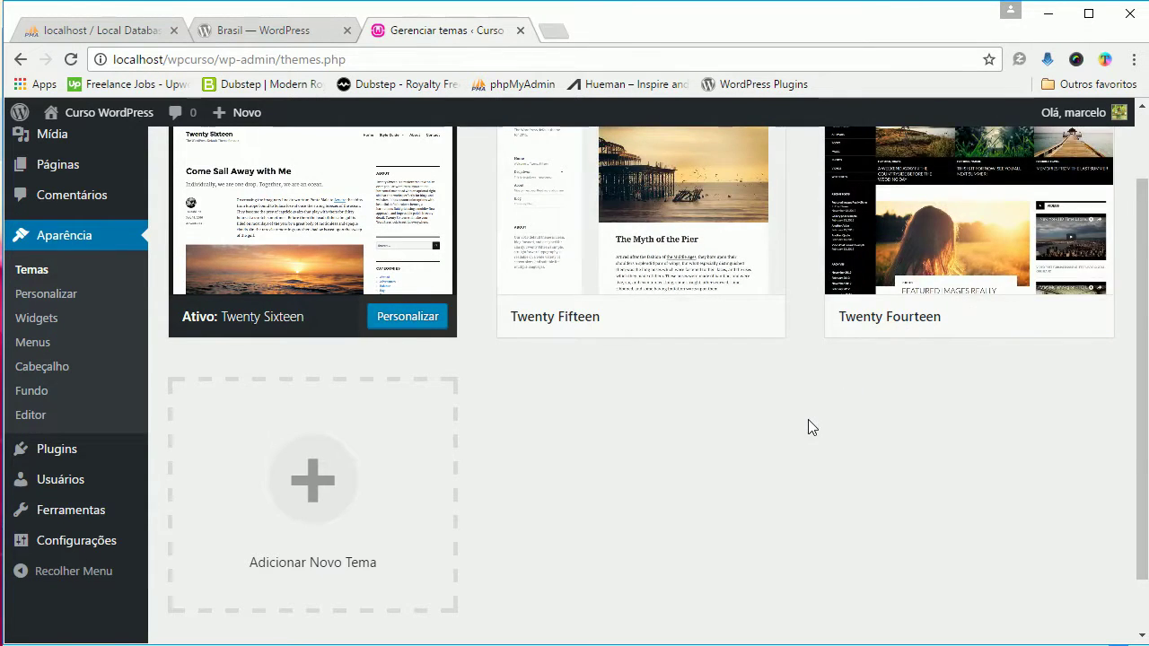
pyautogui.scroll(1, 808, 419)
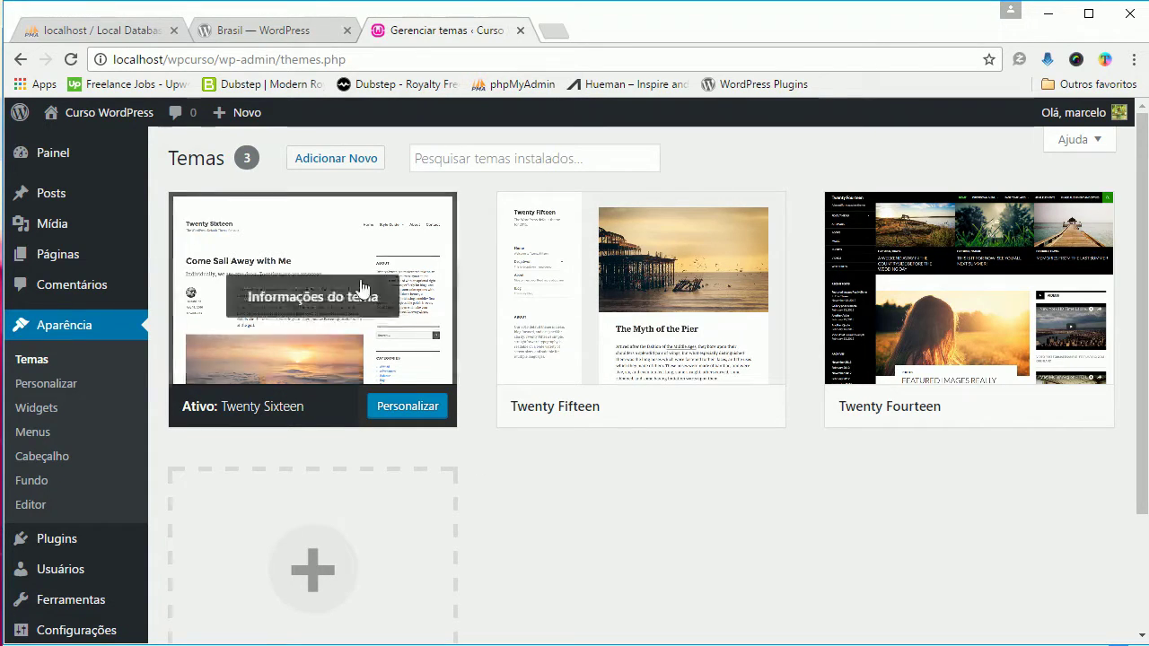
pyautogui.moveTo(584, 273)
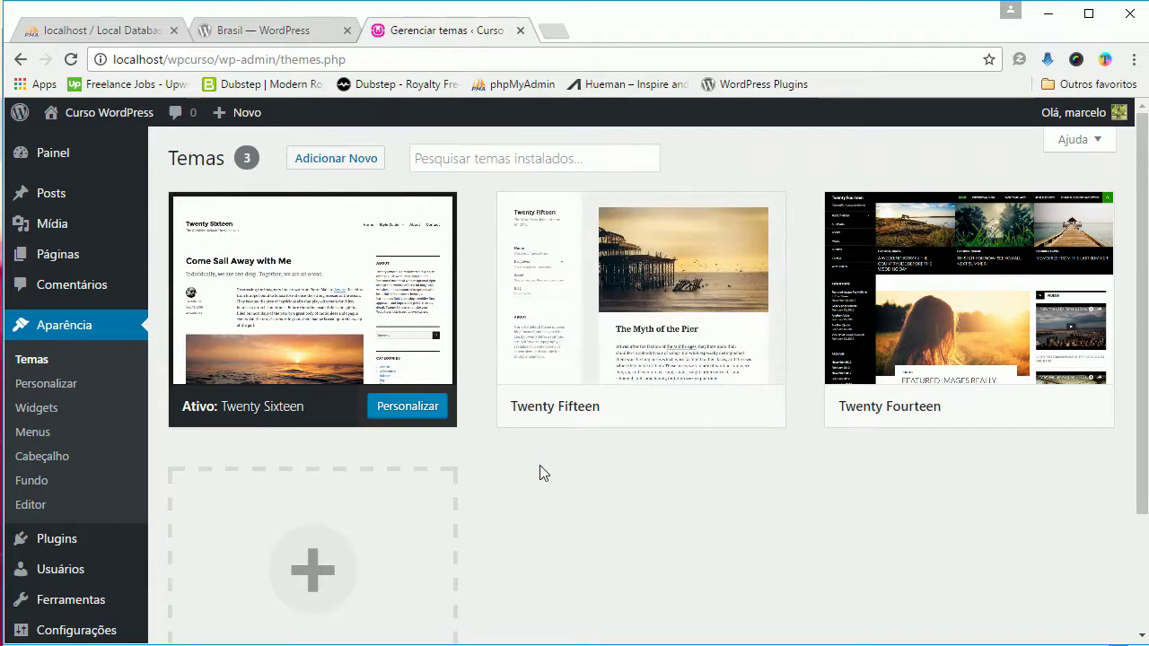